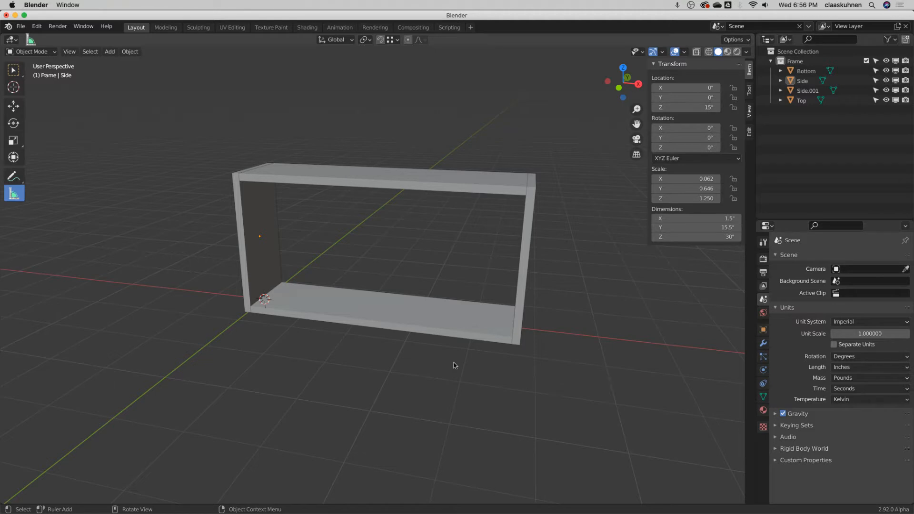
# Add a cube mesh and set its X, Y and Z dimensions to 13 inches each
pyautogui.click(114, 53)
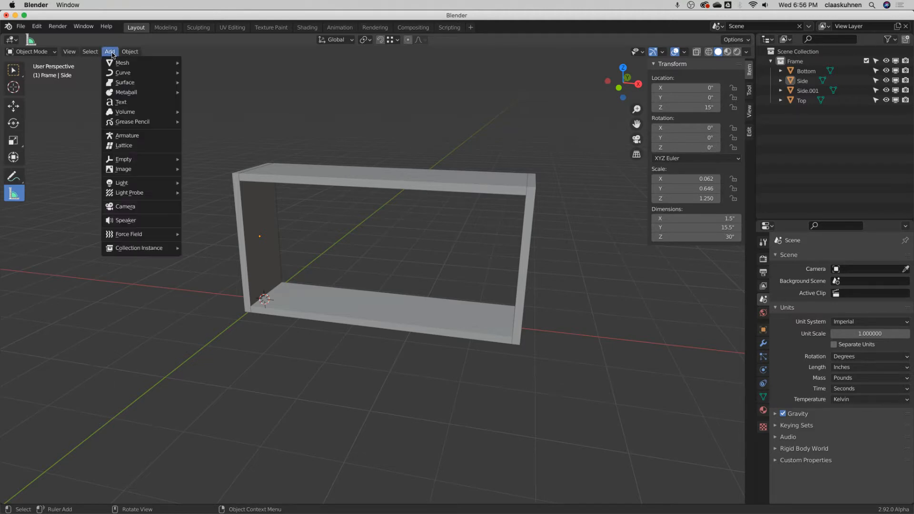
pyautogui.moveTo(117, 64)
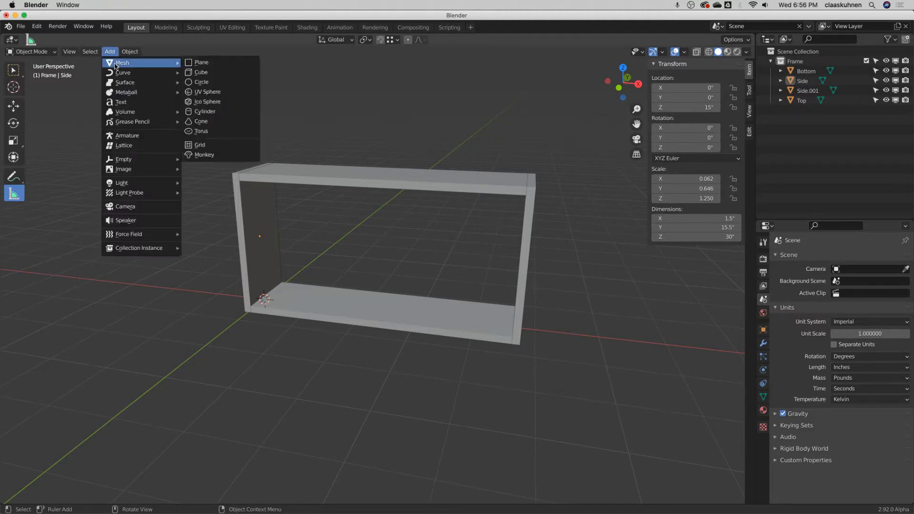
pyautogui.click(211, 78)
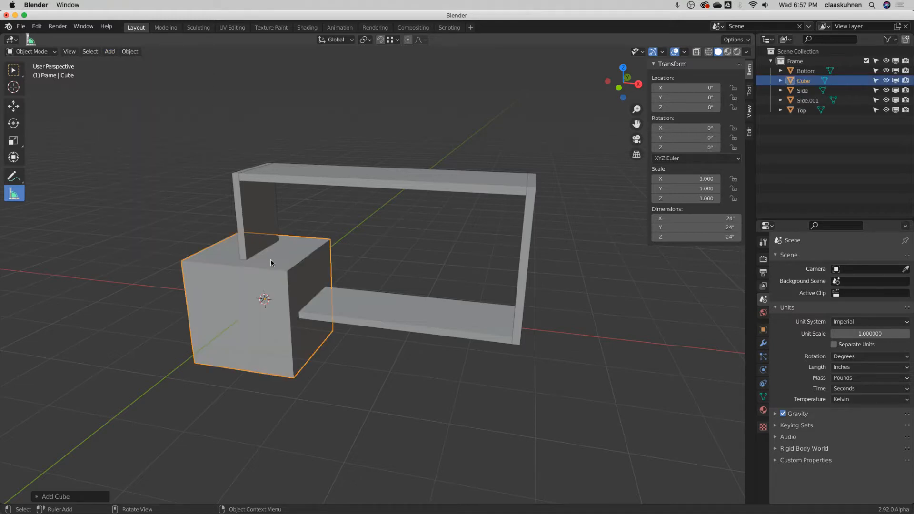
pyautogui.click(701, 219)
pyautogui.write('13')
pyautogui.press('Tab')
pyautogui.write('13')
pyautogui.press('Tab')
pyautogui.write('13')
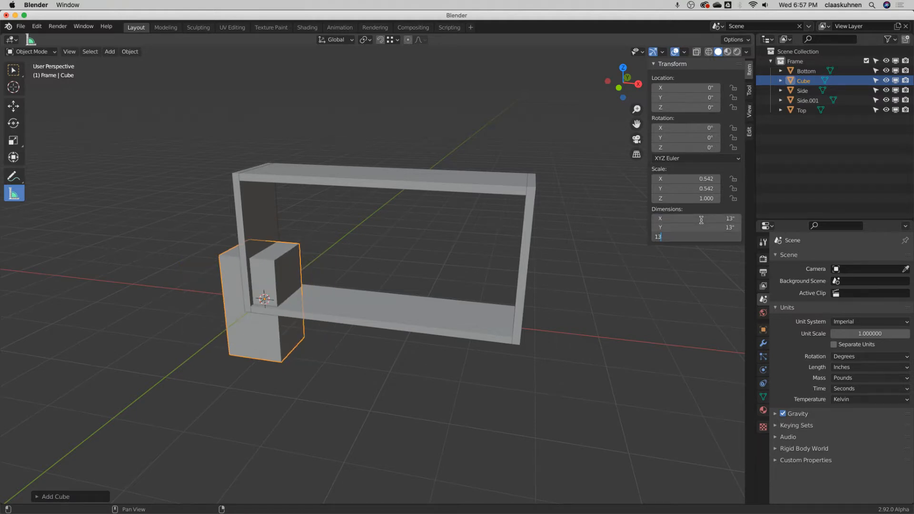
pyautogui.press('Return')
# Move the cube into the frame's lower corner against the origin-side panel and bottom board, at X 7.25 and Z 8 inches
pyautogui.click(13, 106)
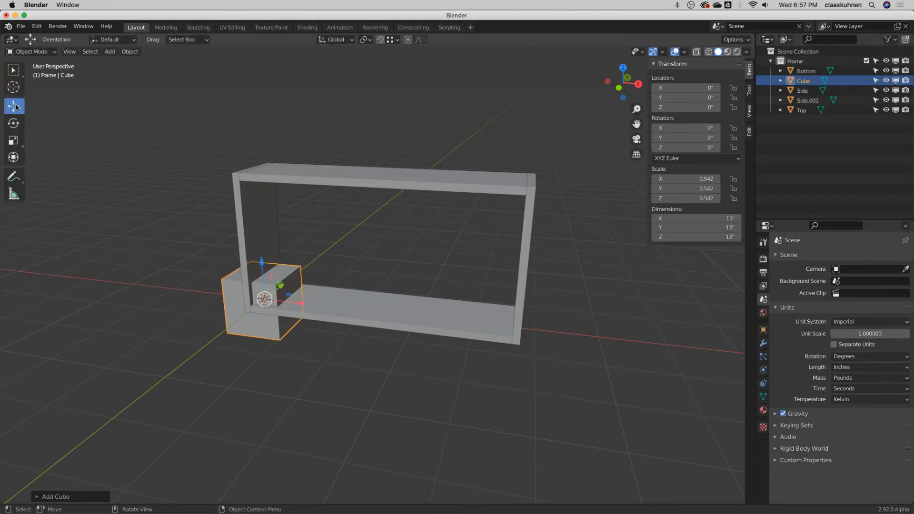
pyautogui.moveTo(301, 303); pyautogui.dragTo(326, 218)
pyautogui.moveTo(358, 264); pyautogui.dragTo(316, 304)
pyautogui.moveTo(287, 224); pyautogui.dragTo(242, 301)
pyautogui.scroll(4, 271, 310)
pyautogui.moveTo(271, 310); pyautogui.dragTo(285, 213, button='middle')
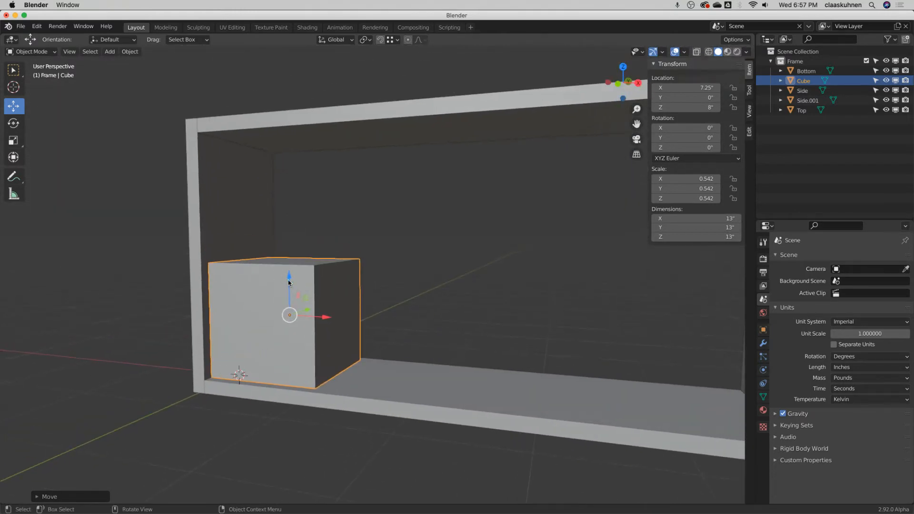
# Try duplicating the cube and moving the copy along Z up to the frame's top board, and delete the copy
pyautogui.hotkey('shift', 'd')
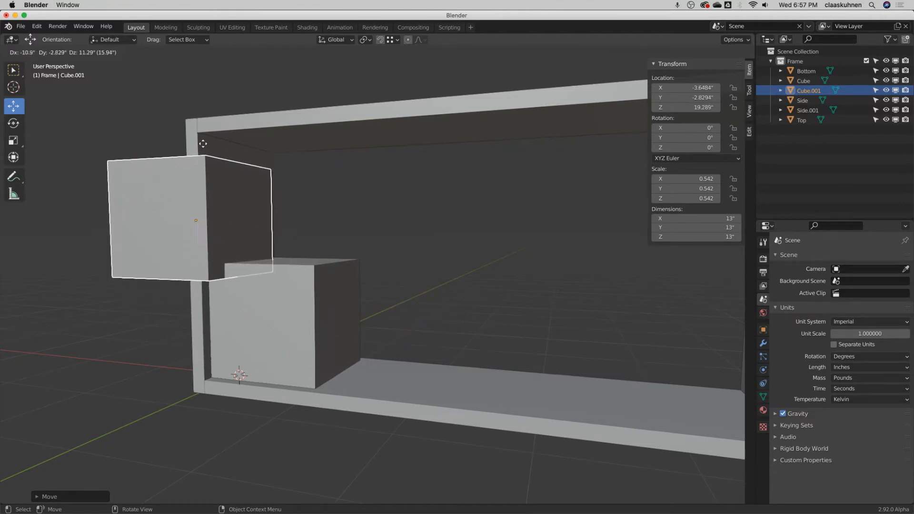
pyautogui.press('ctrl')
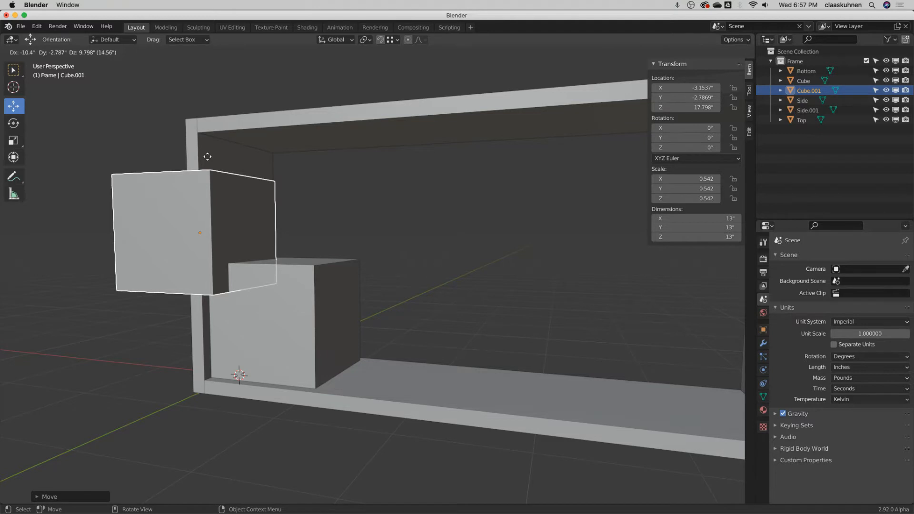
pyautogui.press('z')
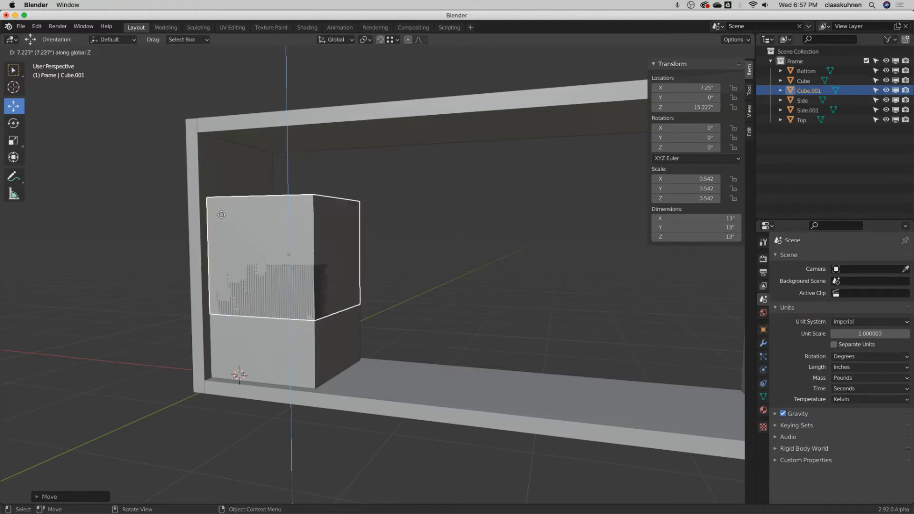
pyautogui.press('x')
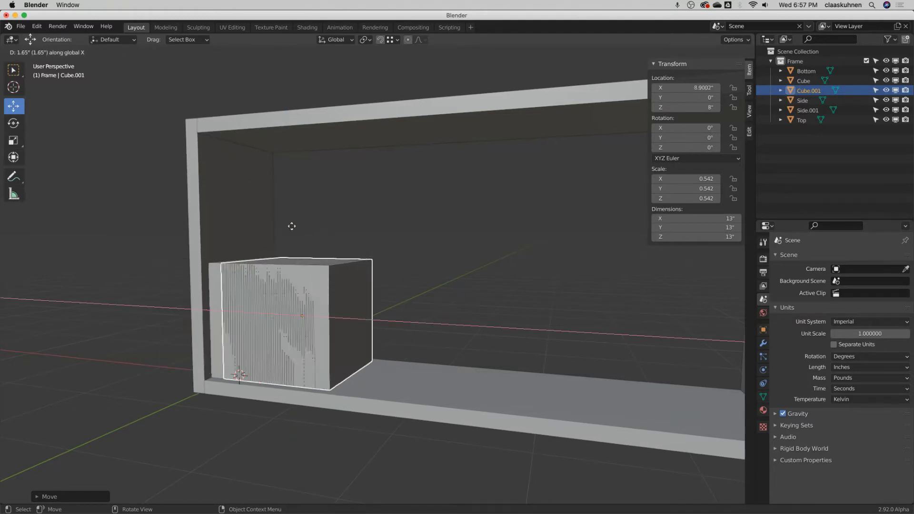
pyautogui.press('y')
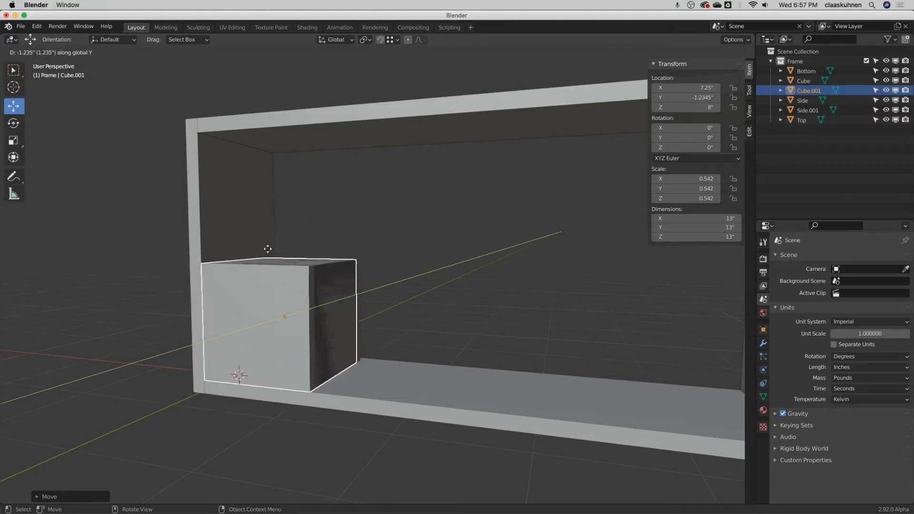
pyautogui.press('z')
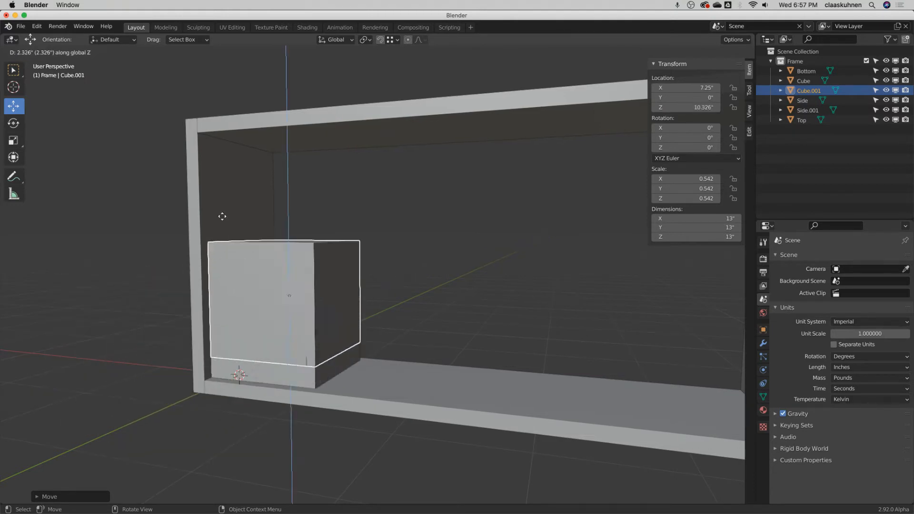
pyautogui.click(198, 136)
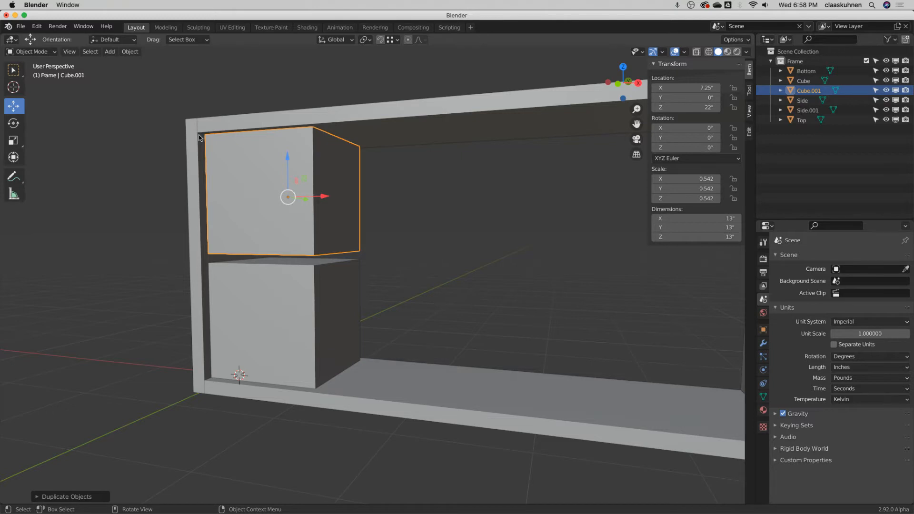
pyautogui.press('x')
pyautogui.click(199, 137)
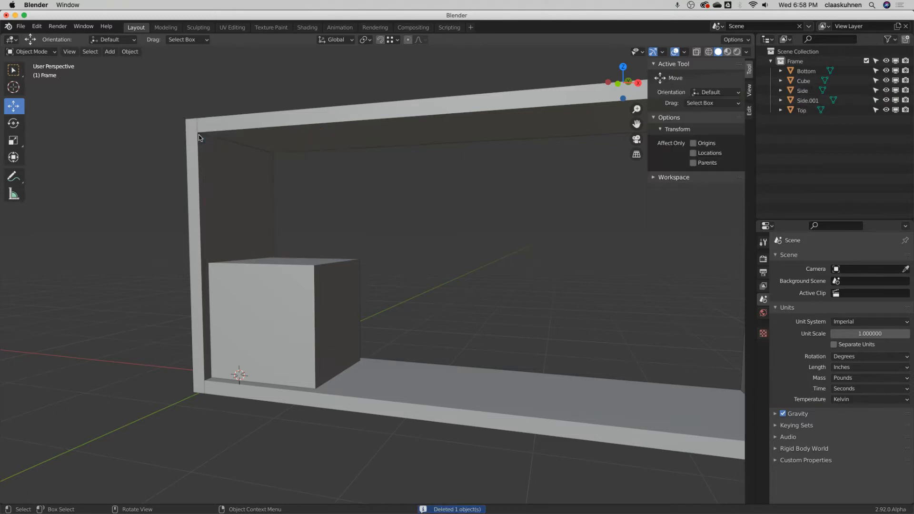
# Duplicate the cube in place and raise the copy against the underside of the top board, at Z 22 inches
pyautogui.click(308, 266)
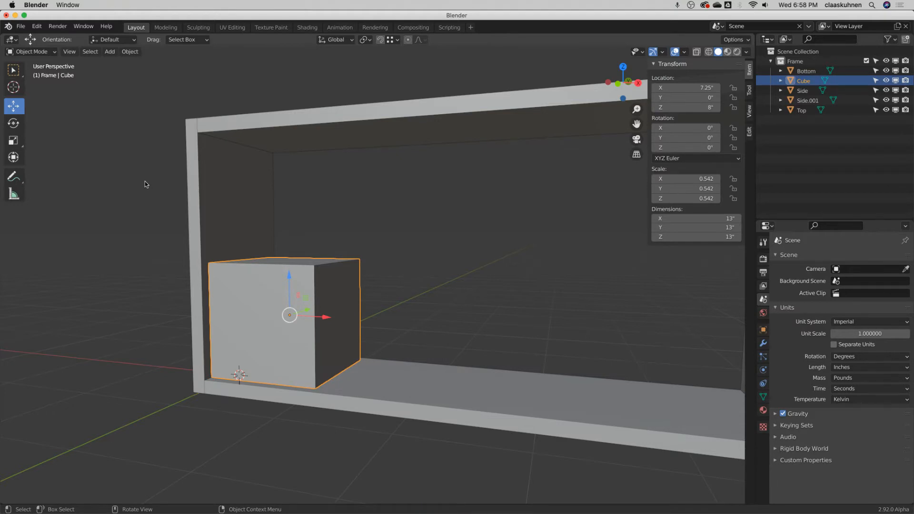
pyautogui.hotkey('shift', 'd')
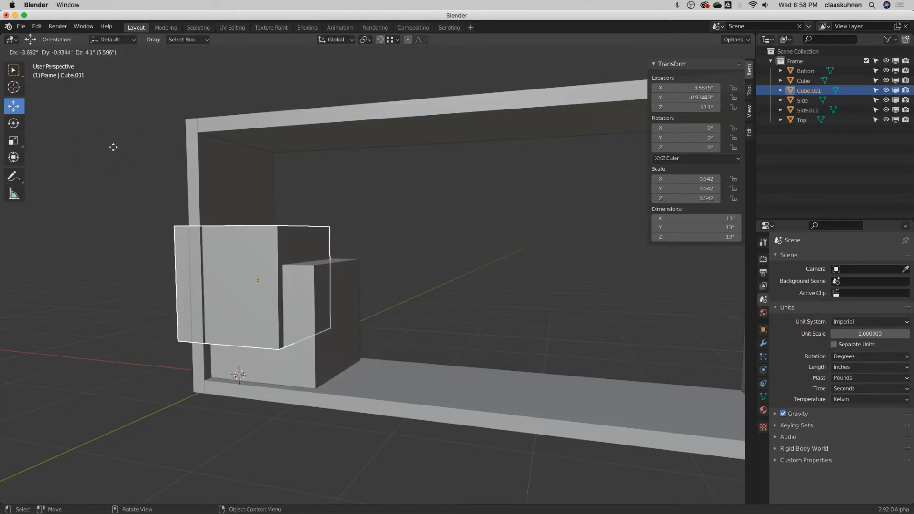
pyautogui.press('Escape')
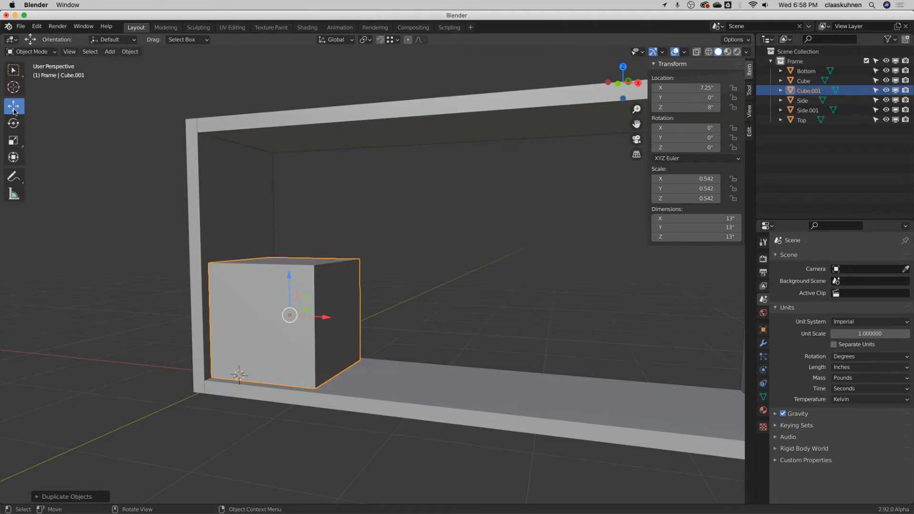
pyautogui.moveTo(290, 278); pyautogui.dragTo(197, 137)
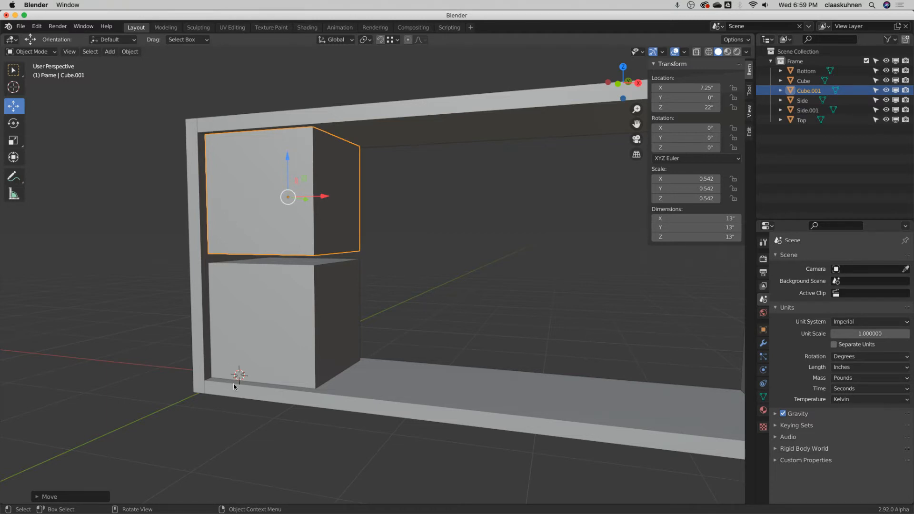
# Measure the vertical gap between the two stacked cubes with a ruler snapped to their rear corners, and remove the ruler
pyautogui.click(14, 194)
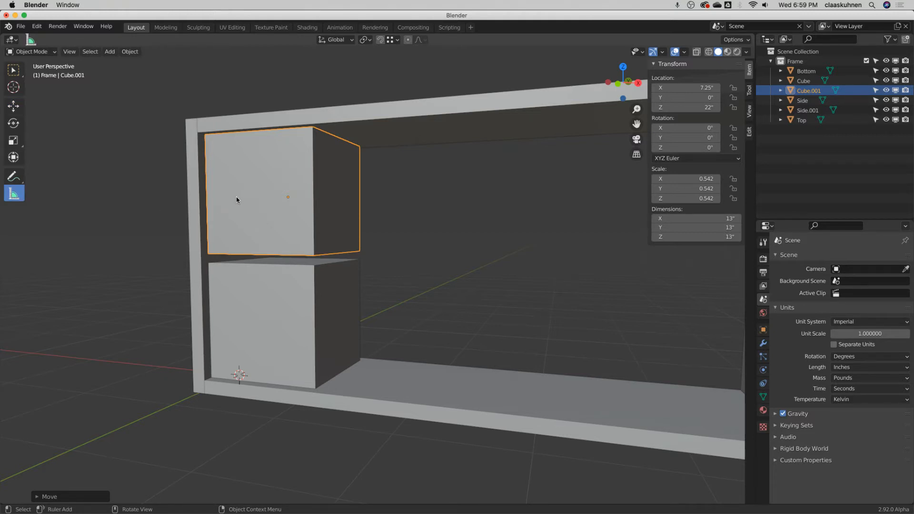
pyautogui.moveTo(236, 198); pyautogui.dragTo(360, 251)
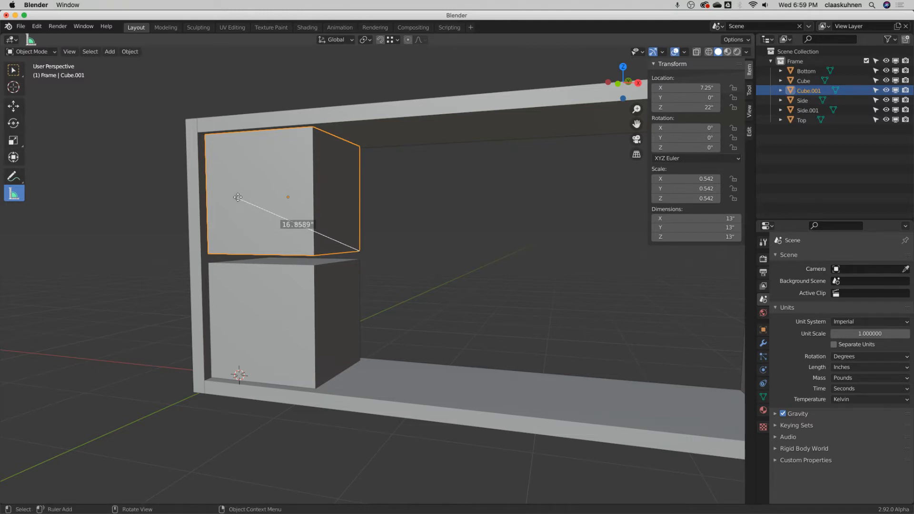
pyautogui.moveTo(237, 197); pyautogui.dragTo(359, 255)
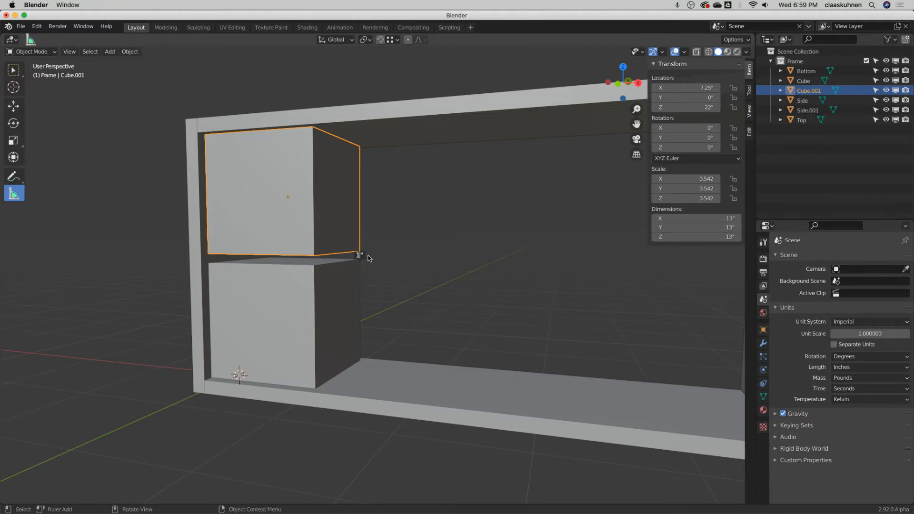
pyautogui.moveTo(359, 255); pyautogui.dragTo(413, 262)
pyautogui.press('Delete')
pyautogui.scroll(5, 308, 253)
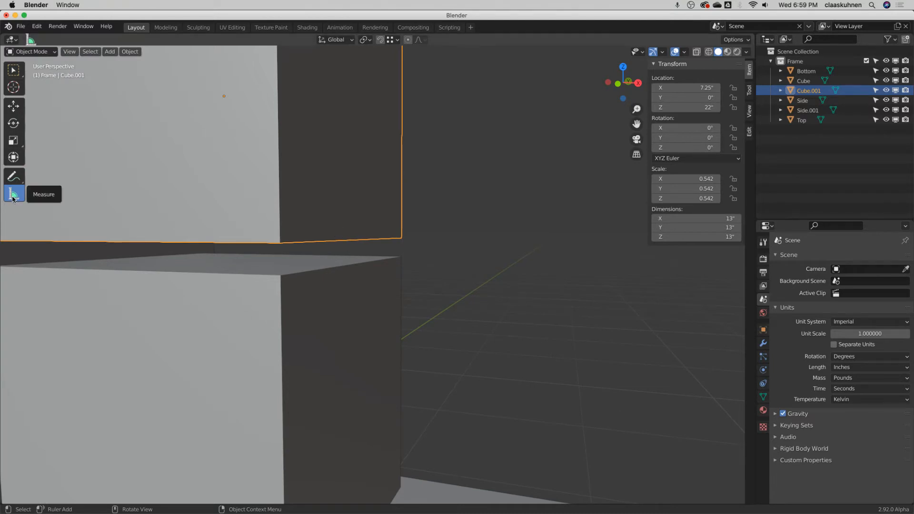
pyautogui.moveTo(353, 178); pyautogui.dragTo(402, 239)
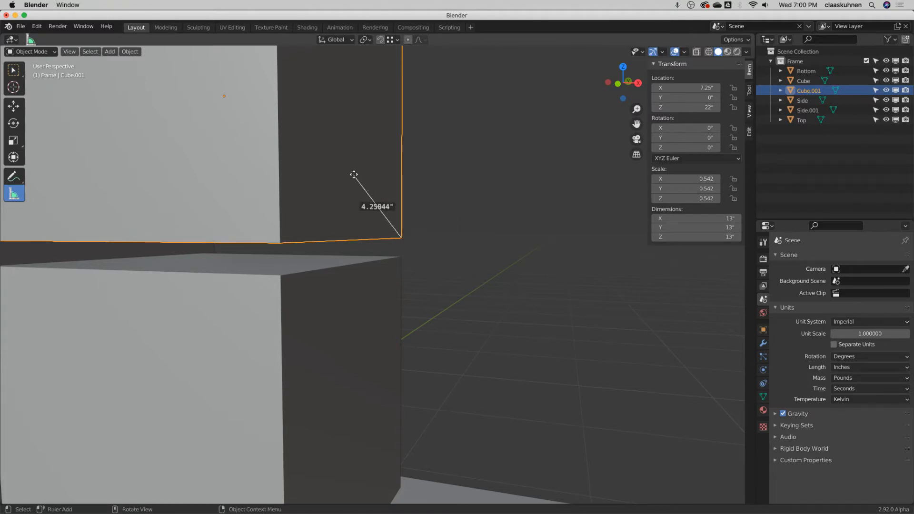
pyautogui.moveTo(354, 175); pyautogui.dragTo(402, 257)
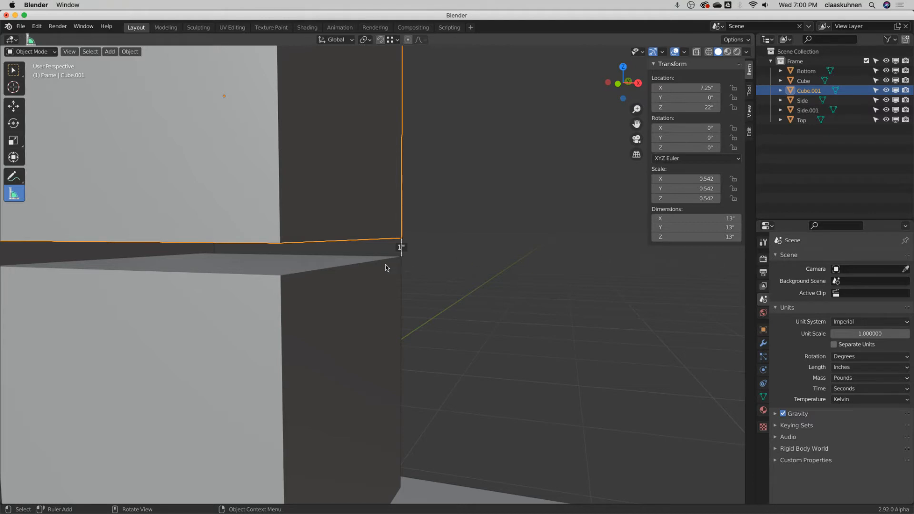
pyautogui.press('Delete')
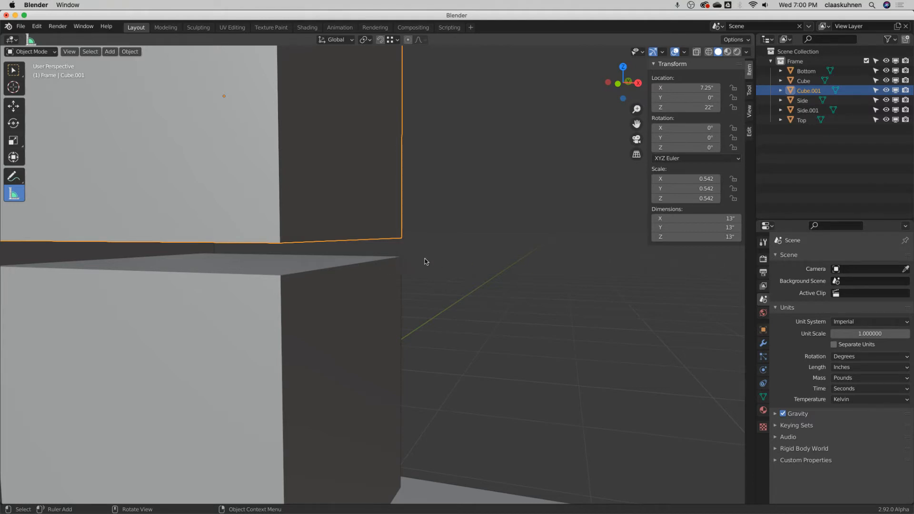
pyautogui.click(13, 70)
# Copy and paste the upper cube in place and set the active cube's Z dimension to 1 inch
pyautogui.scroll(-5, 328, 149)
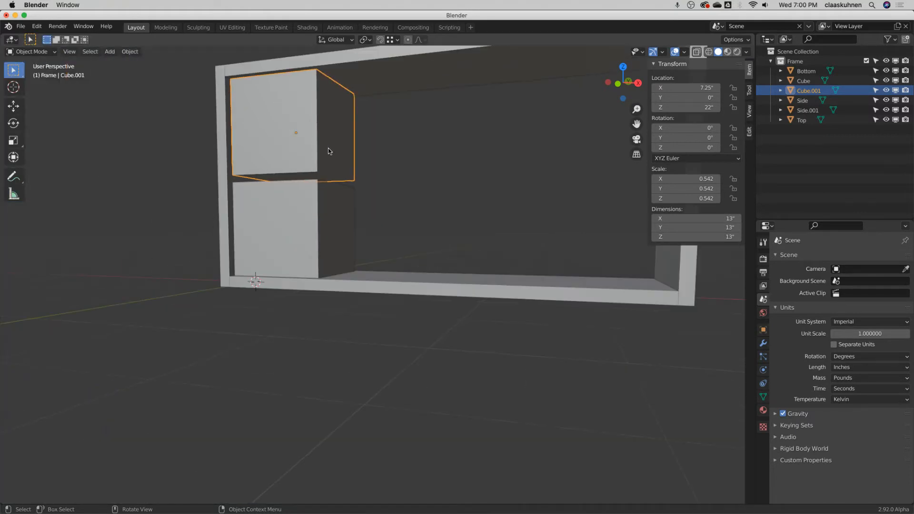
pyautogui.keyDown('shift'); pyautogui.moveTo(330, 145); pyautogui.dragTo(335, 203, button='middle'); pyautogui.keyUp('shift')
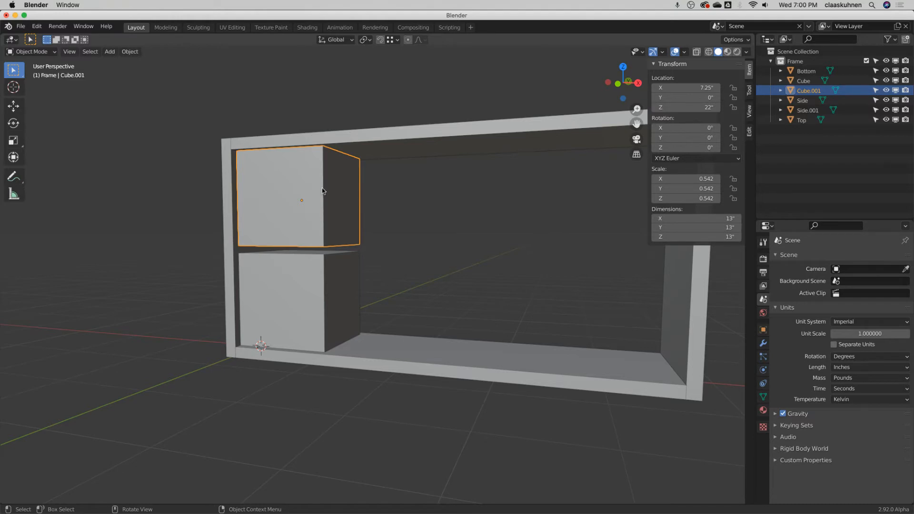
pyautogui.press('ctrl')
pyautogui.hotkey('ctrl', 'c')
pyautogui.hotkey('ctrl', 'v')
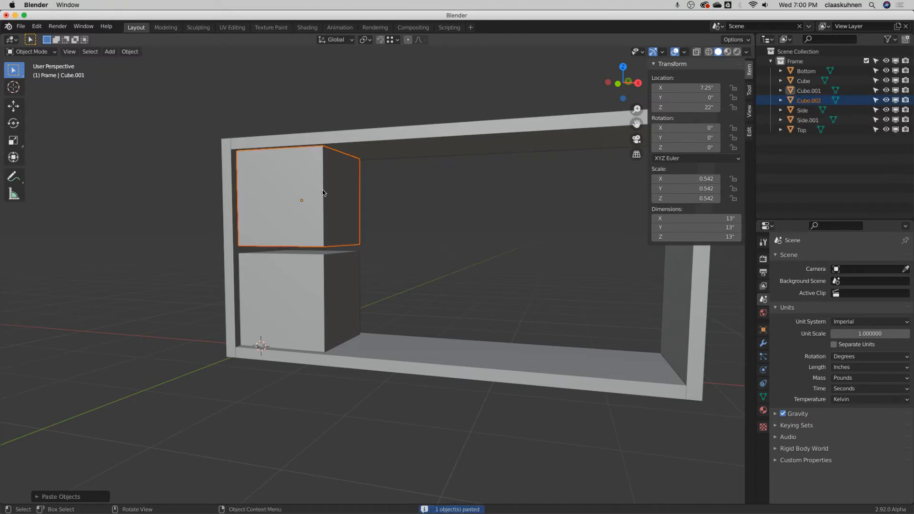
pyautogui.click(690, 237)
pyautogui.write('1')
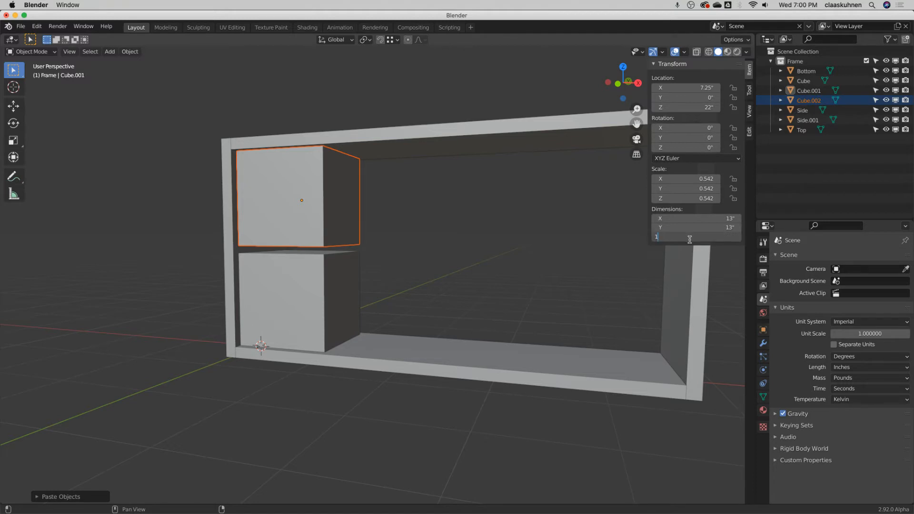
pyautogui.press('Return')
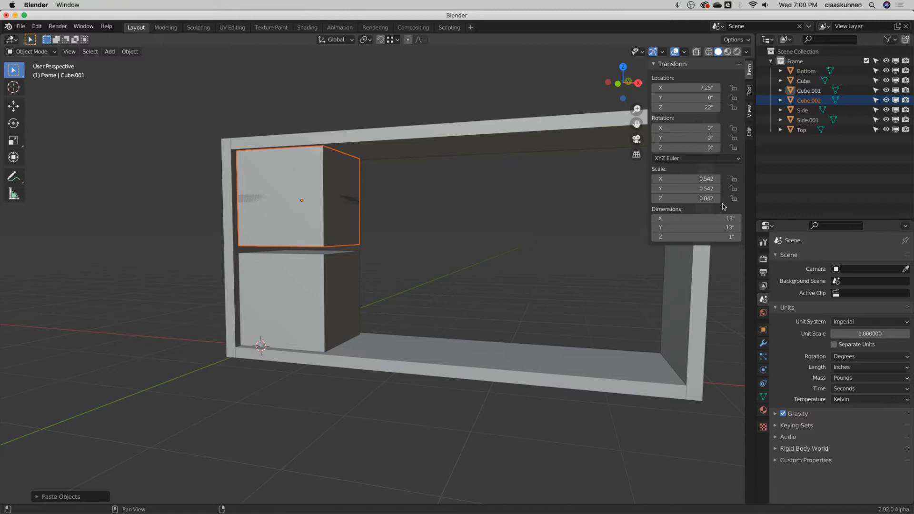
# Set the thin board's Y dimension to 15 inches
pyautogui.click(688, 230)
pyautogui.write('15')
pyautogui.press('Return')
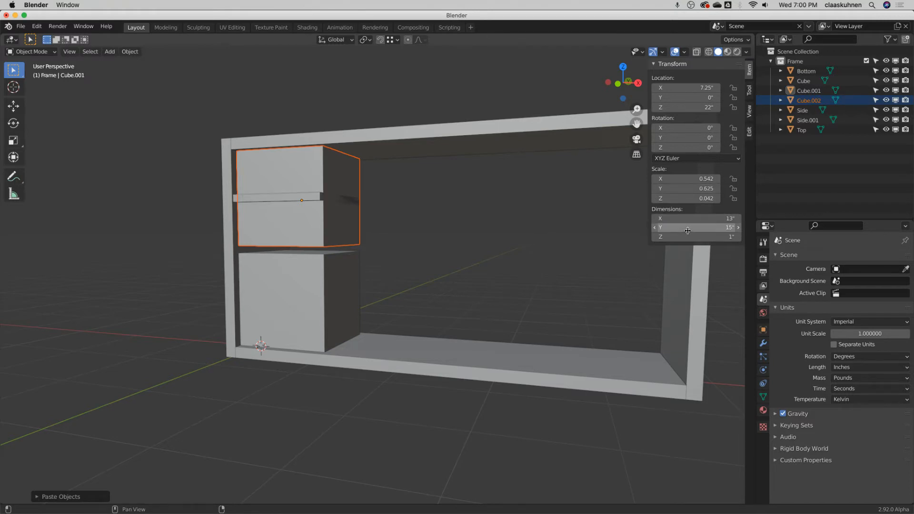
# Set the thin board's Y dimension to 15.5 inches and check it against the side panel's dimensions
pyautogui.moveTo(454, 221); pyautogui.dragTo(257, 234, button='middle')
pyautogui.scroll(2, 221, 228)
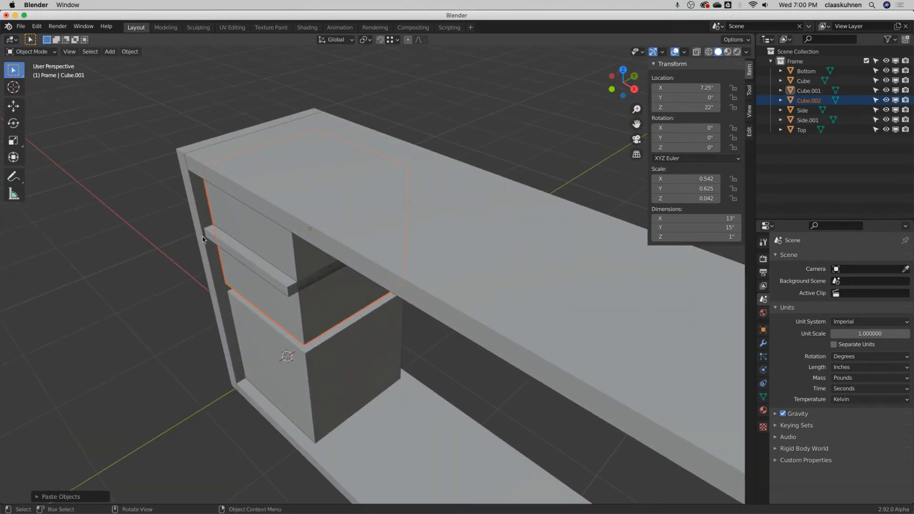
pyautogui.click(678, 227)
pyautogui.write('15.5')
pyautogui.press('Return')
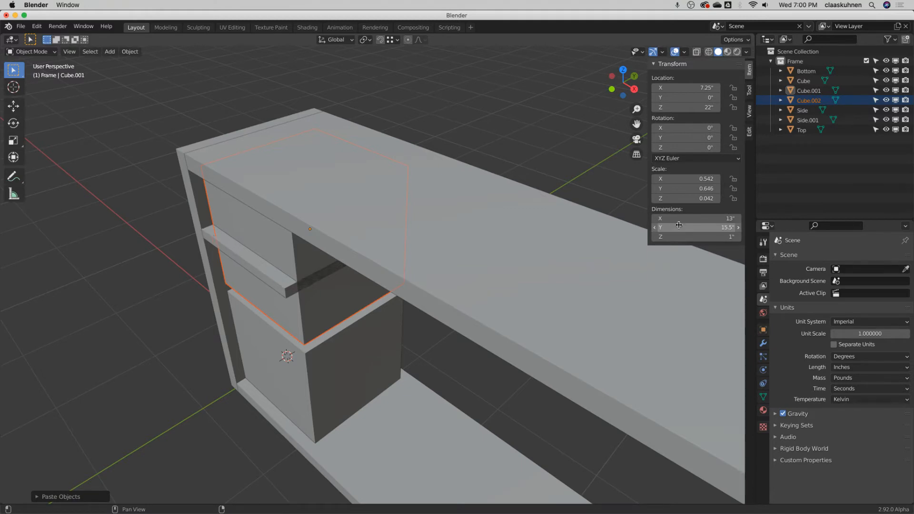
pyautogui.click(272, 280)
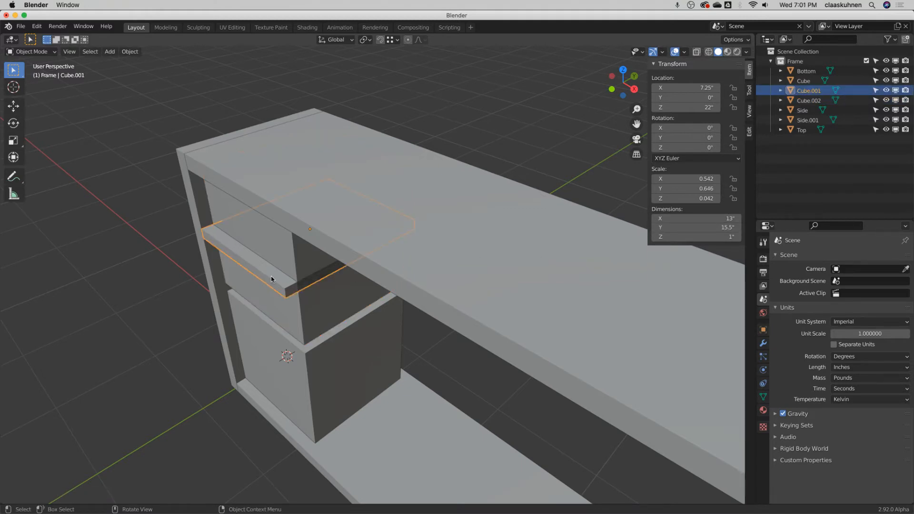
pyautogui.click(192, 198)
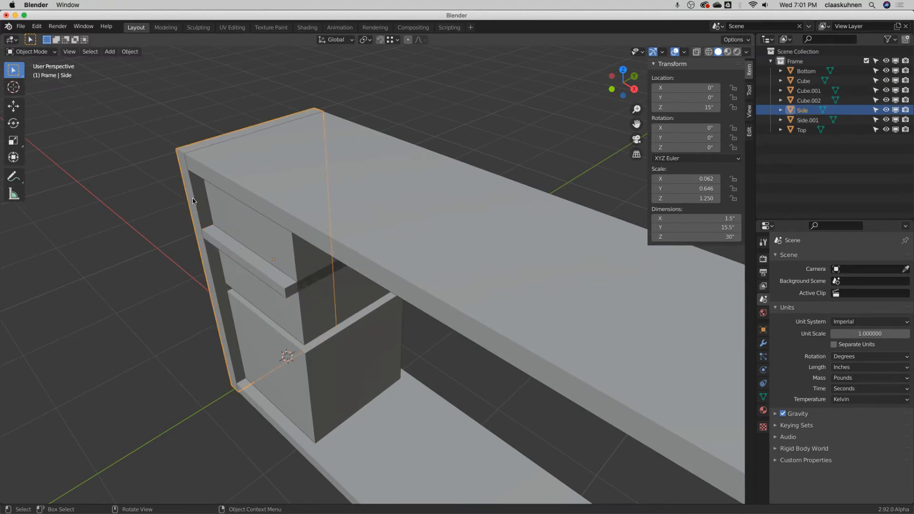
# Lower the 1-inch shelf board along Z to 15 inches so it fills the gap between the two stacked cubes
pyautogui.click(217, 243)
pyautogui.moveTo(203, 277); pyautogui.dragTo(219, 249, button='middle')
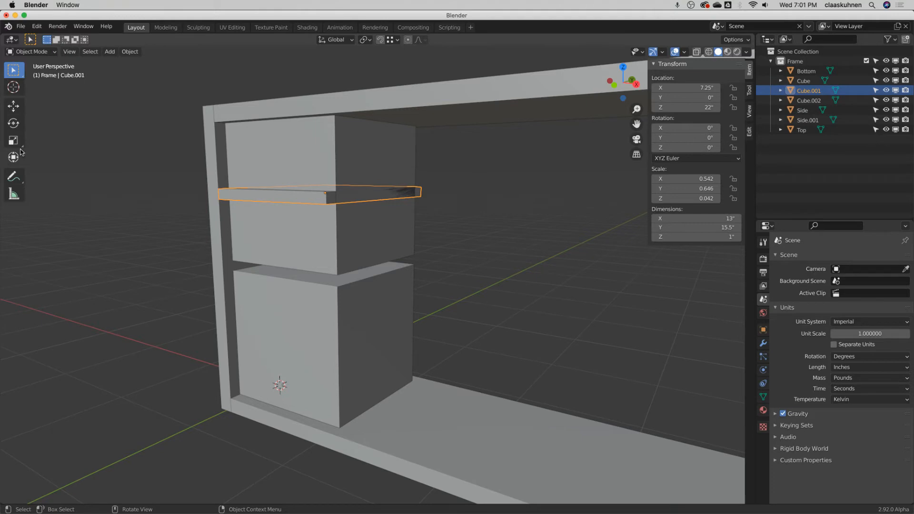
pyautogui.click(13, 106)
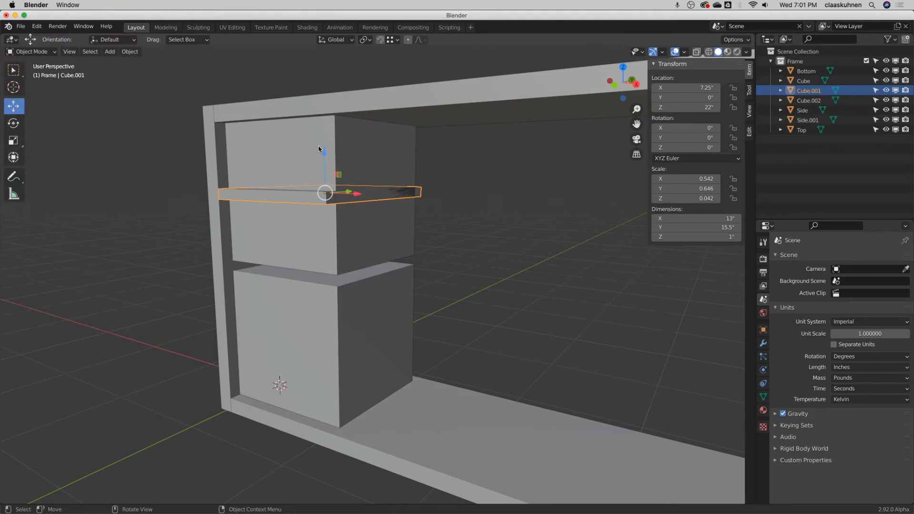
pyautogui.moveTo(325, 152); pyautogui.dragTo(338, 288)
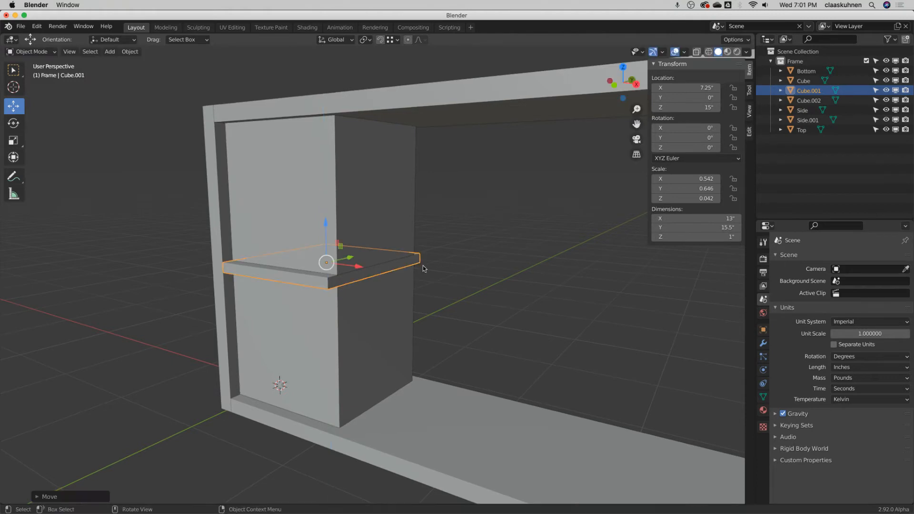
# Delete the upper and lower 13-inch spacer cubes, keeping the shelf board
pyautogui.click(374, 181)
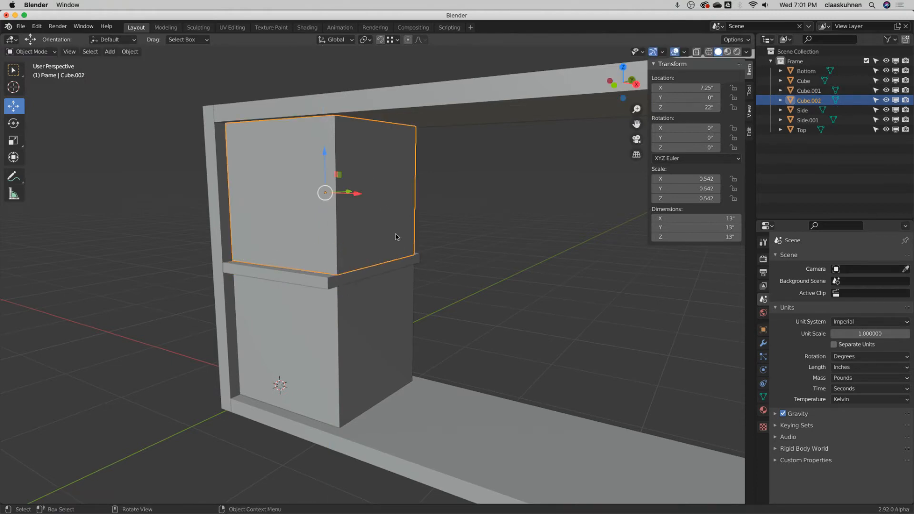
pyautogui.keyDown('shift'); pyautogui.click(407, 283); pyautogui.keyUp('shift')
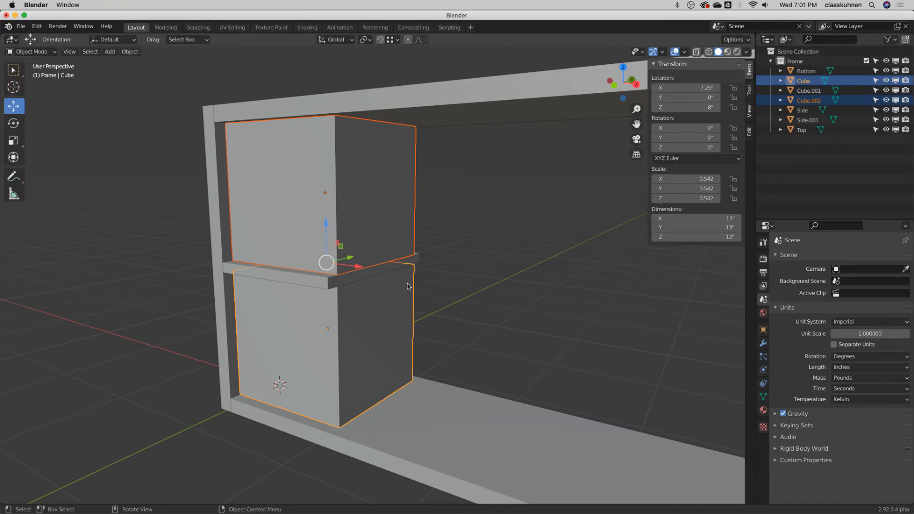
pyautogui.press('Delete')
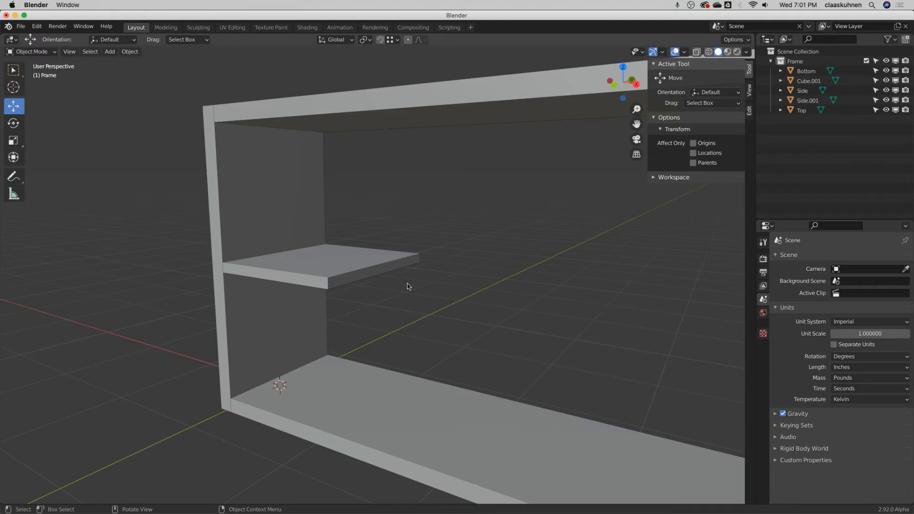
# Duplicate the shelf board and move the copy along X to about 27.2 inches, near the frame's middle
pyautogui.click(383, 258)
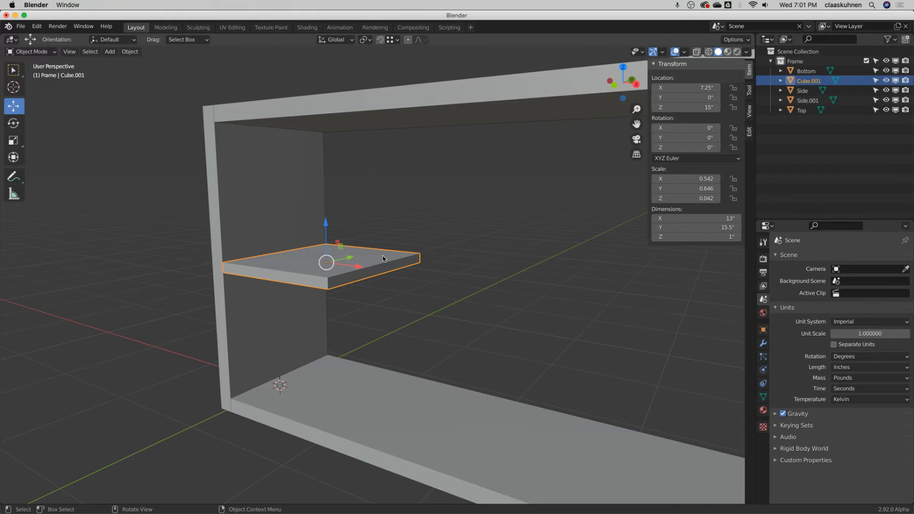
pyautogui.moveTo(383, 259); pyautogui.dragTo(355, 240, button='middle')
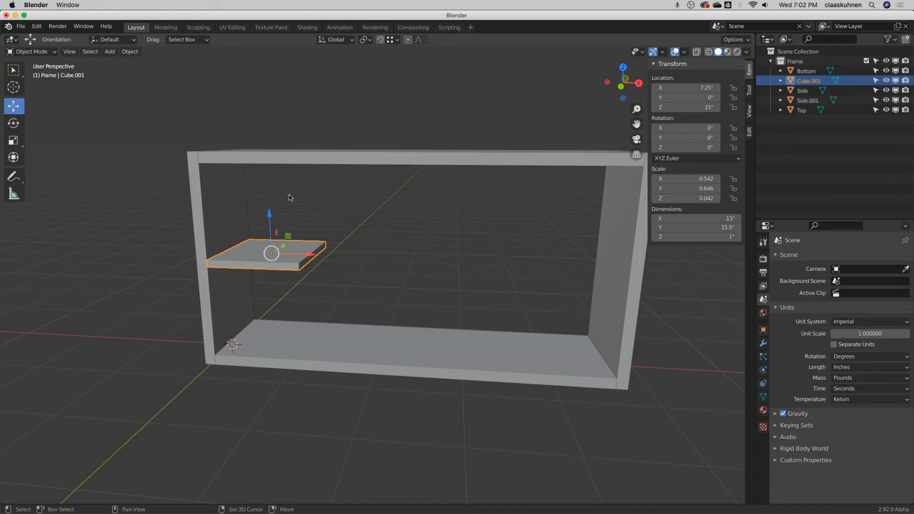
pyautogui.hotkey('shift', 'd')
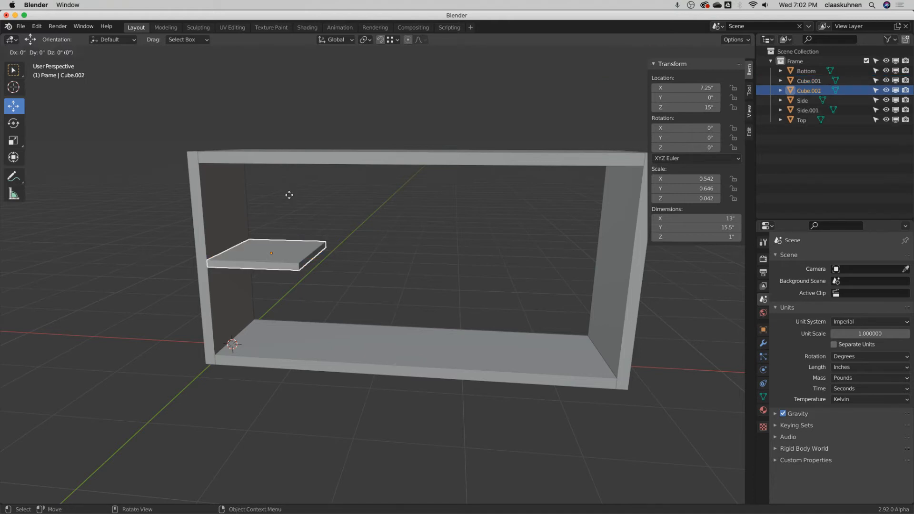
pyautogui.rightClick(289, 195)
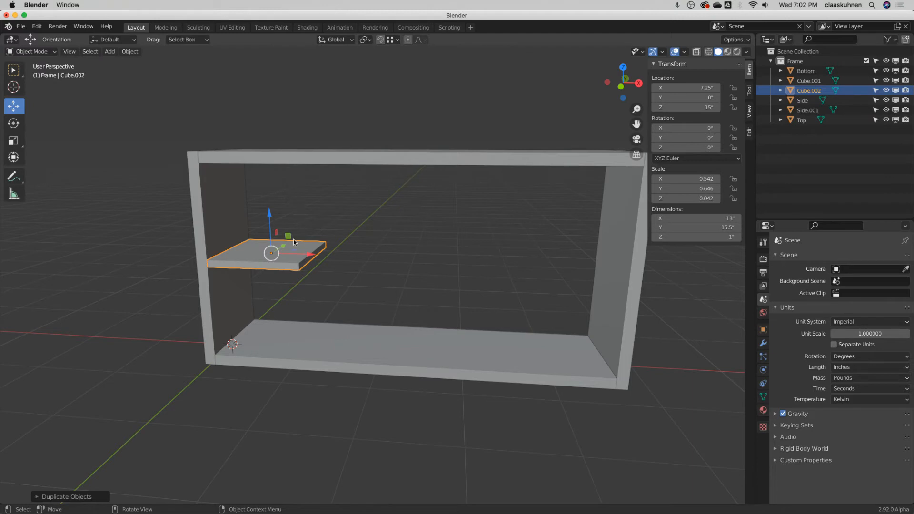
pyautogui.moveTo(308, 256); pyautogui.dragTo(444, 260)
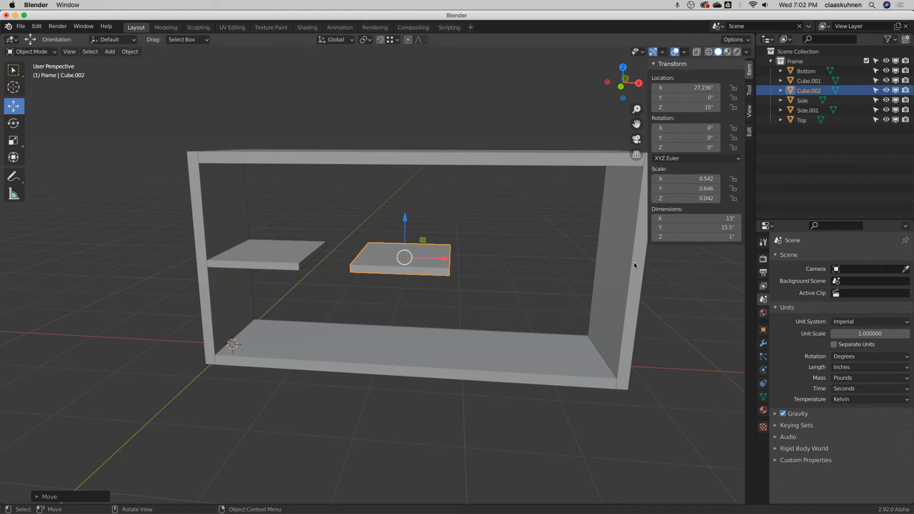
# Set the copied board's X dimension to 1 inch
pyautogui.click(685, 218)
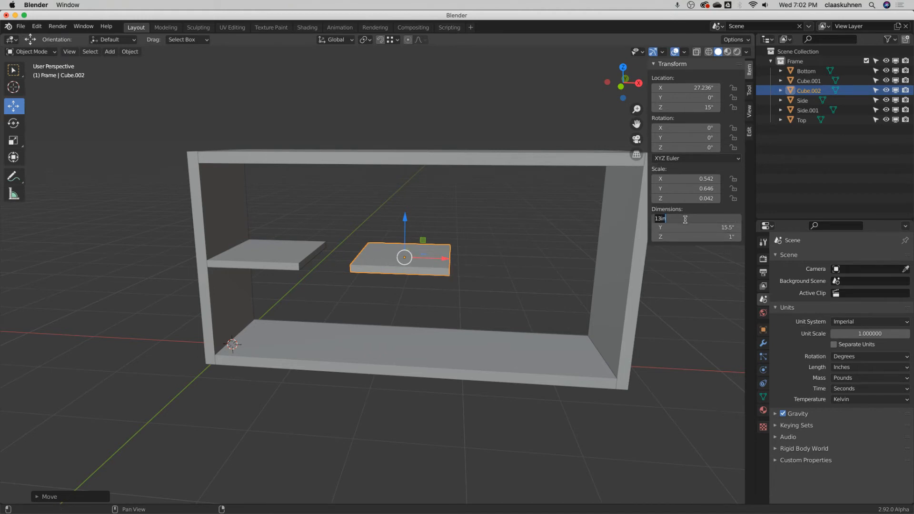
pyautogui.write('1')
pyautogui.press('Return')
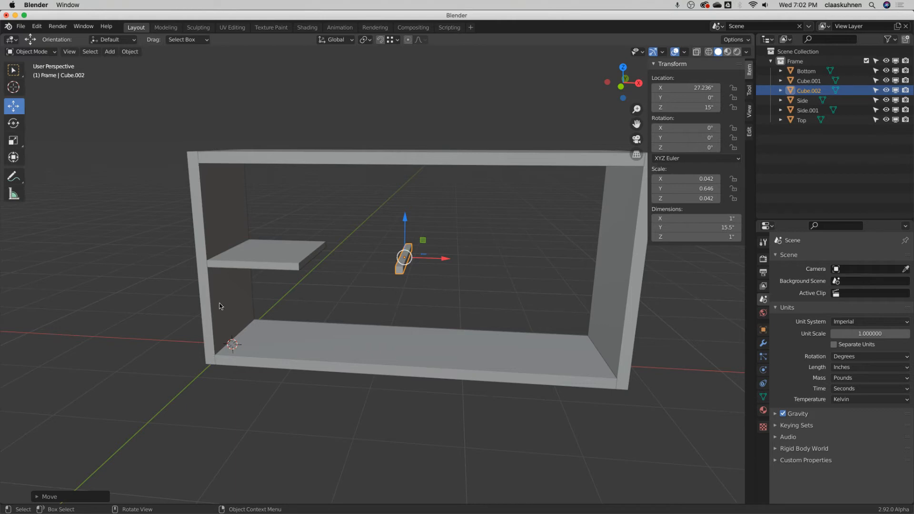
# Check the frame panels' dimensions, set the copied board's Z dimension to 27 inches, and snap it along X against the shelf's end at 14.25 inches
pyautogui.click(228, 219)
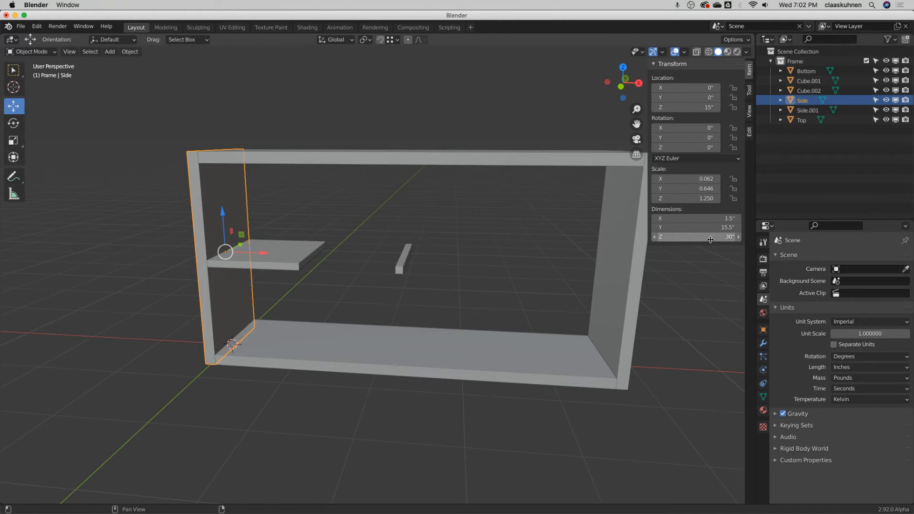
pyautogui.click(306, 155)
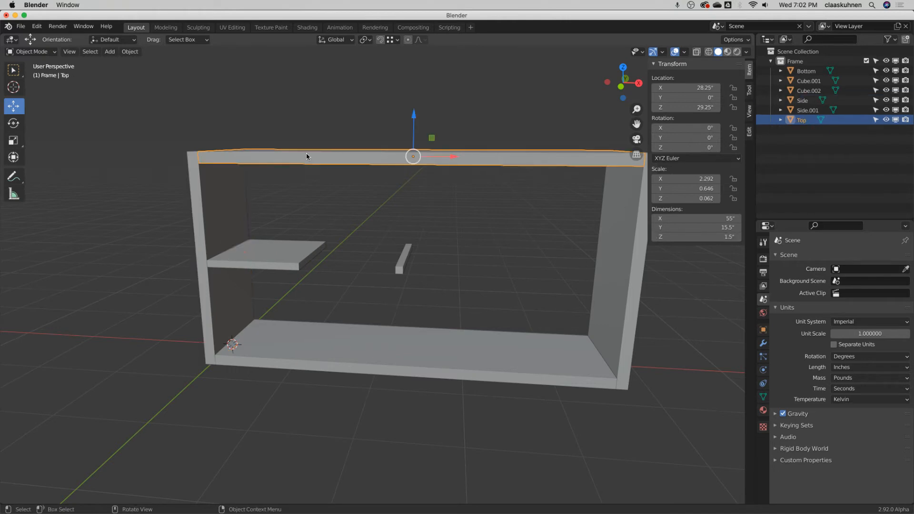
pyautogui.click(348, 348)
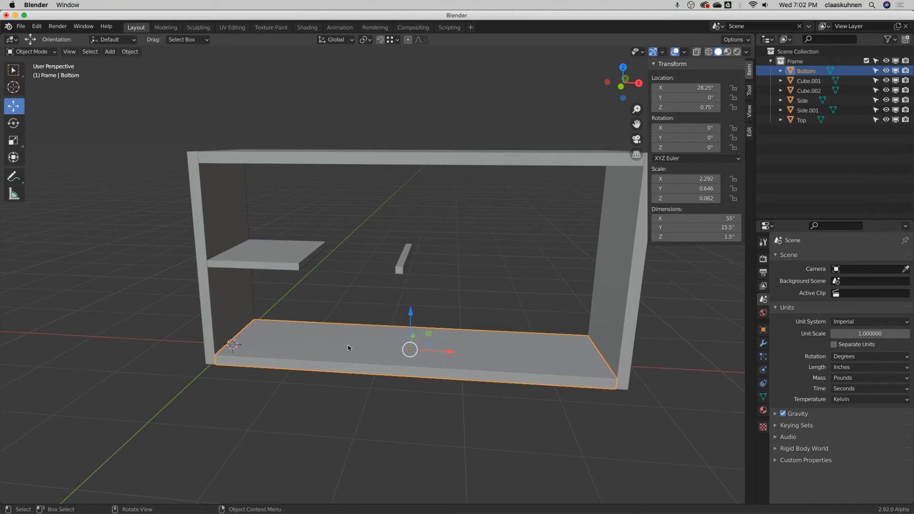
pyautogui.click(404, 263)
pyautogui.click(673, 236)
pyautogui.write('27')
pyautogui.press('Return')
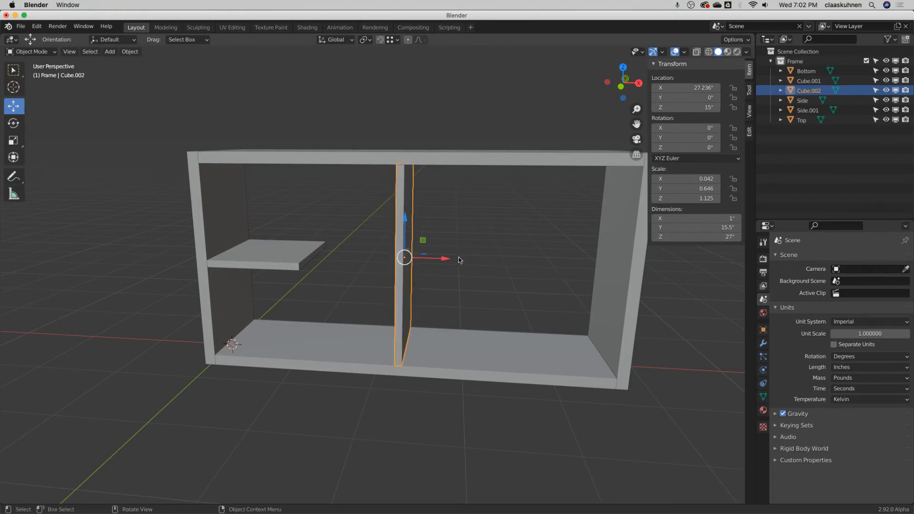
pyautogui.moveTo(444, 262); pyautogui.dragTo(301, 265)
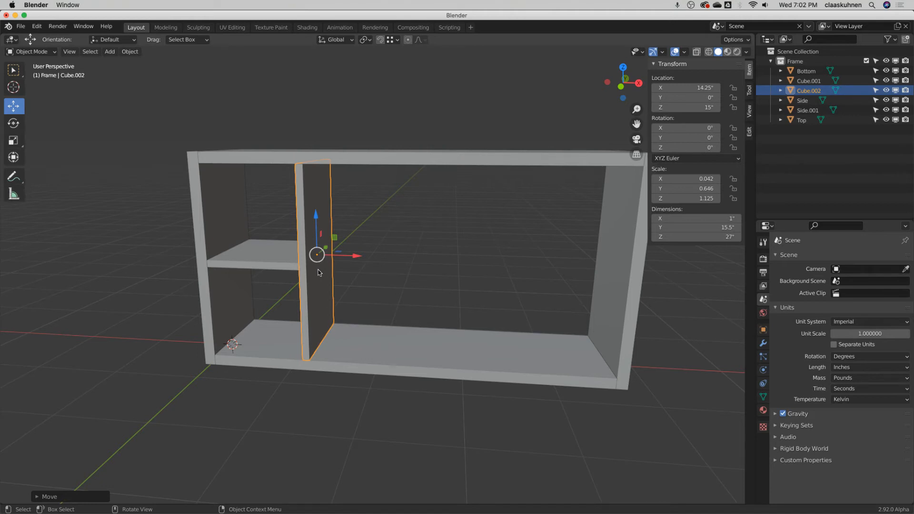
# Make a linked duplicate of the shelf and divider and snap it along X against the first divider, with the shelf at 21.25 inches
pyautogui.keyDown('shift'); pyautogui.click(282, 258); pyautogui.keyUp('shift')
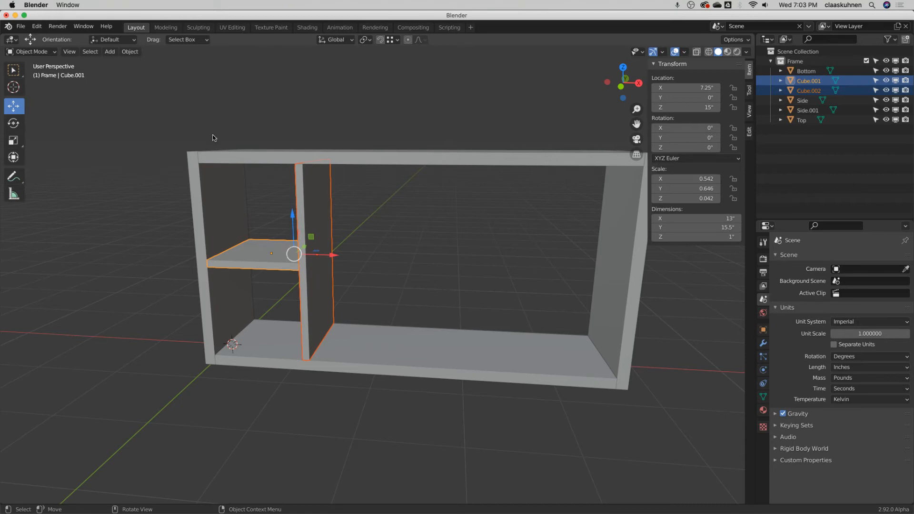
pyautogui.click(130, 51)
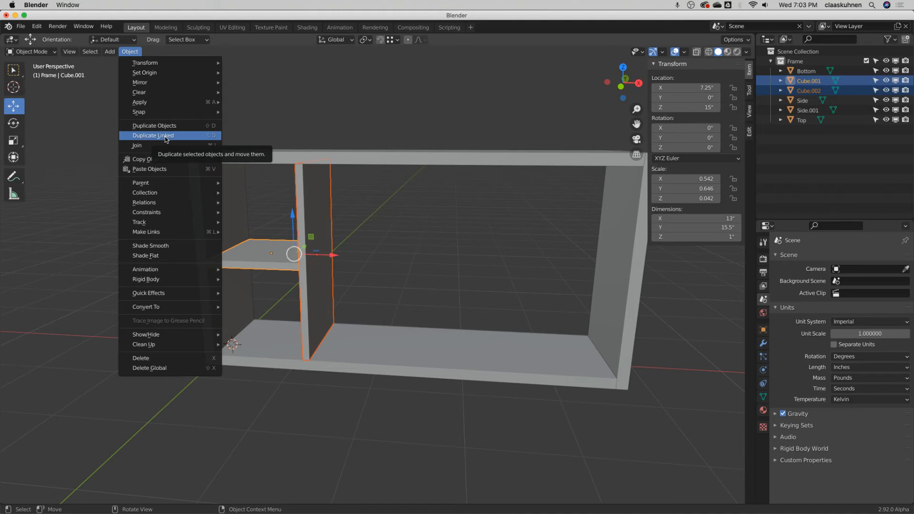
pyautogui.click(140, 138)
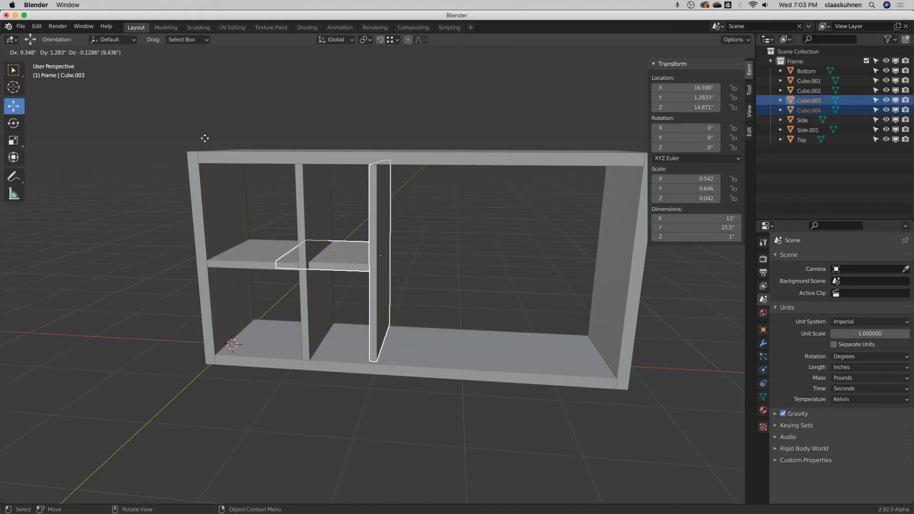
pyautogui.press('x')
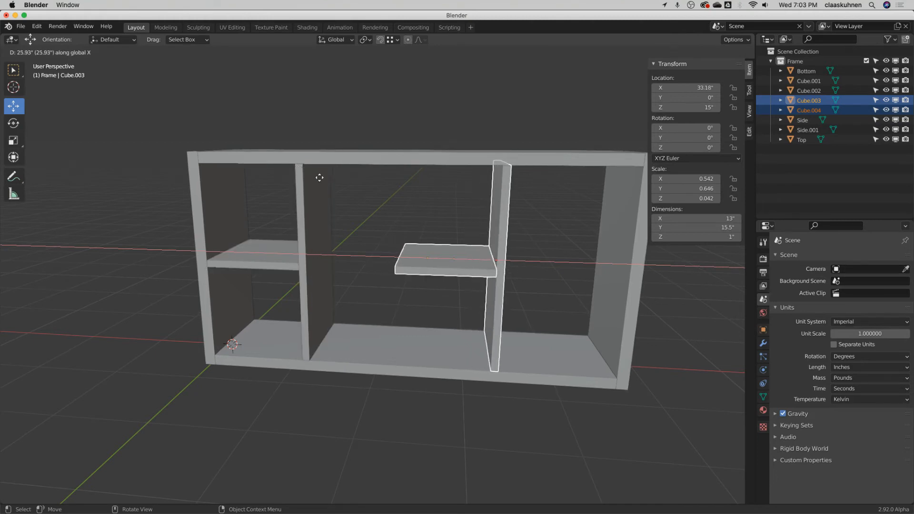
pyautogui.click(263, 180)
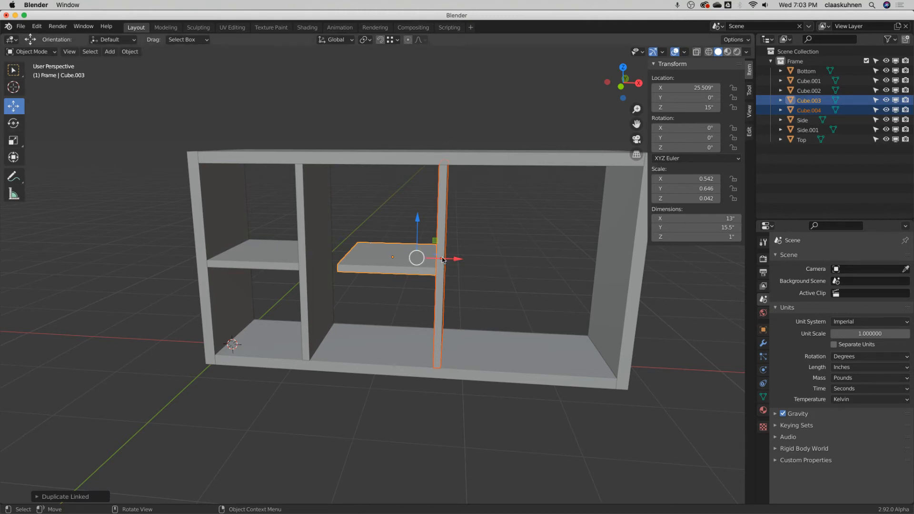
pyautogui.press('g')
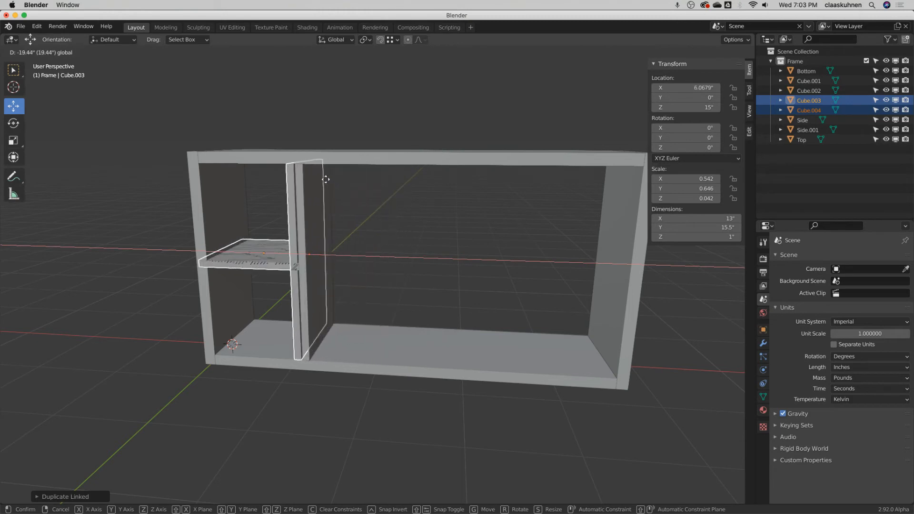
pyautogui.press('ctrl')
pyautogui.click(303, 166)
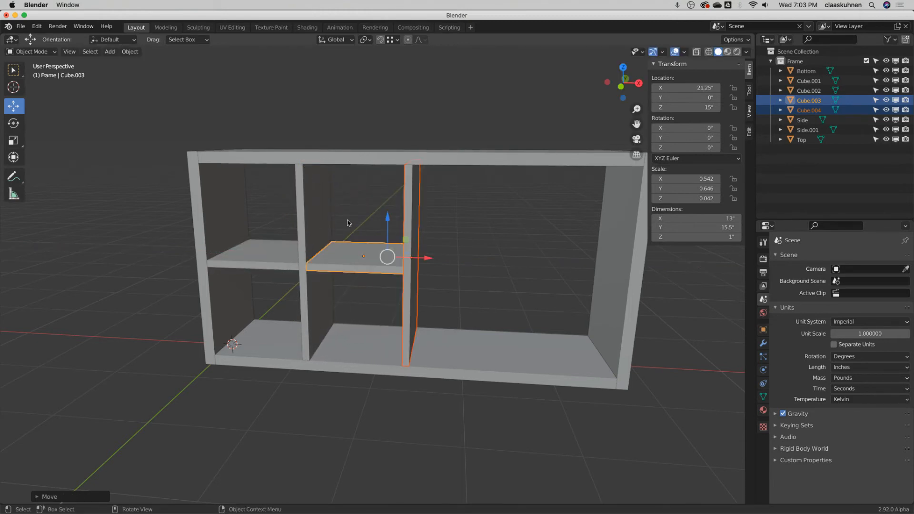
# Make linked duplicates of both shelves and both dividers and snap them along X against the second divider to fill the remaining bays
pyautogui.keyDown('shift'); pyautogui.click(309, 212); pyautogui.keyUp('shift')
pyautogui.keyDown('shift'); pyautogui.click(283, 256); pyautogui.keyUp('shift')
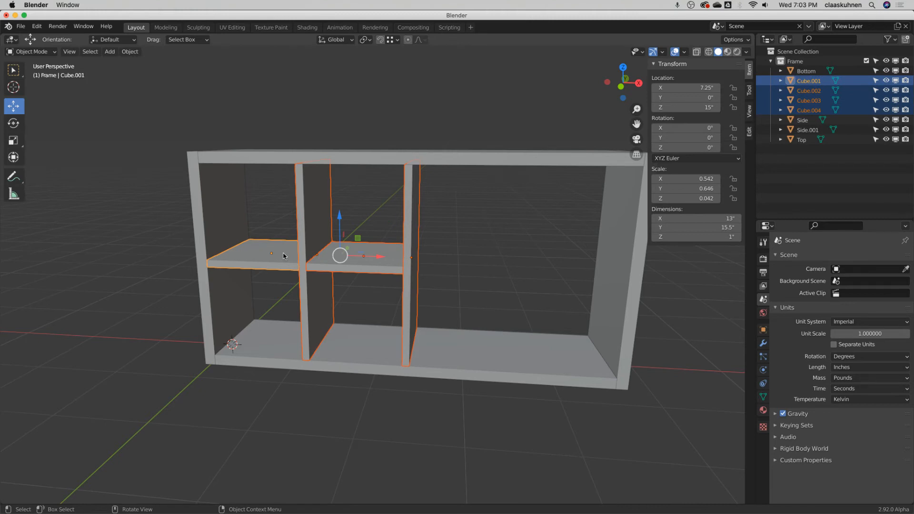
pyautogui.click(130, 51)
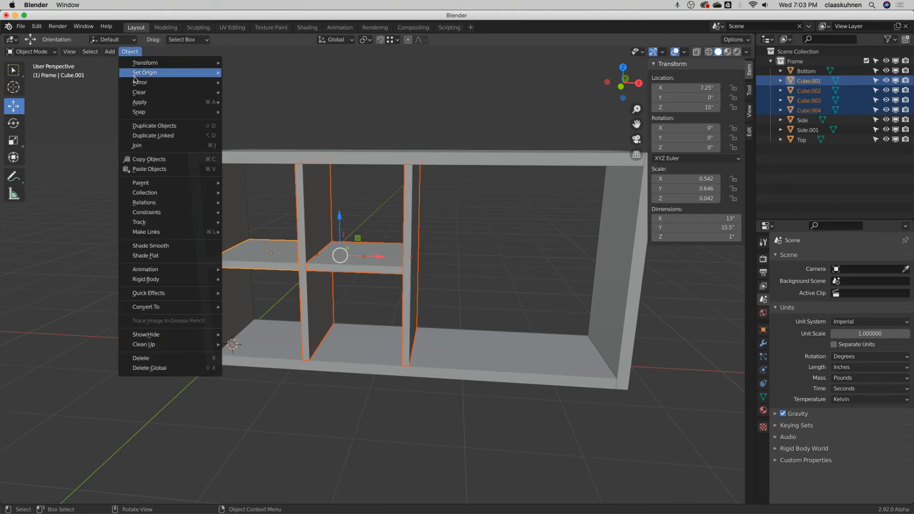
pyautogui.click(153, 135)
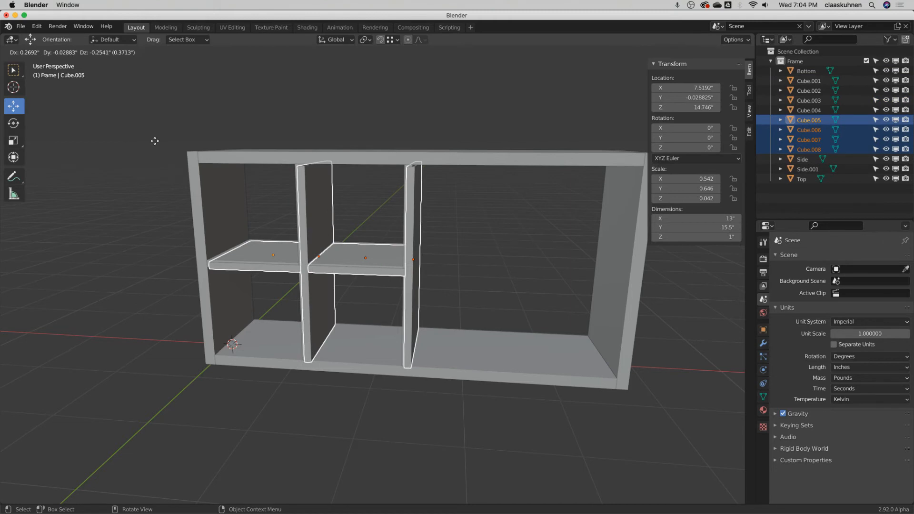
pyautogui.press('x')
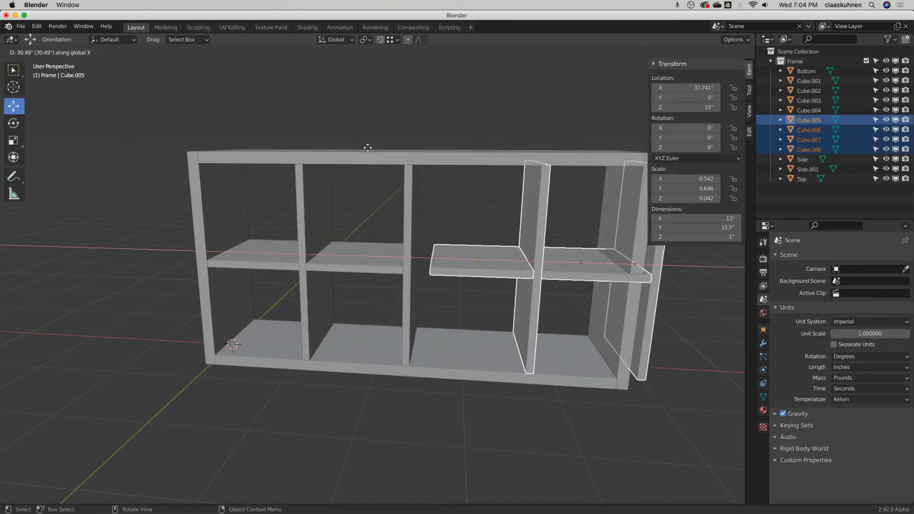
pyautogui.click(368, 147)
pyautogui.moveTo(595, 265); pyautogui.dragTo(415, 166)
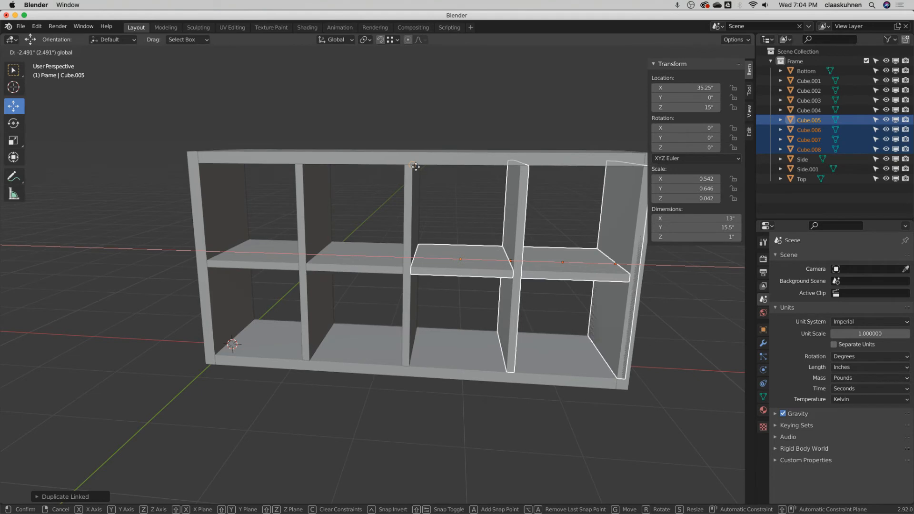
pyautogui.click(415, 166)
# Delete the surplus divider that overlaps the frame's far side panel
pyautogui.keyDown('shift'); pyautogui.moveTo(437, 124); pyautogui.dragTo(316, 122, button='middle'); pyautogui.keyUp('shift')
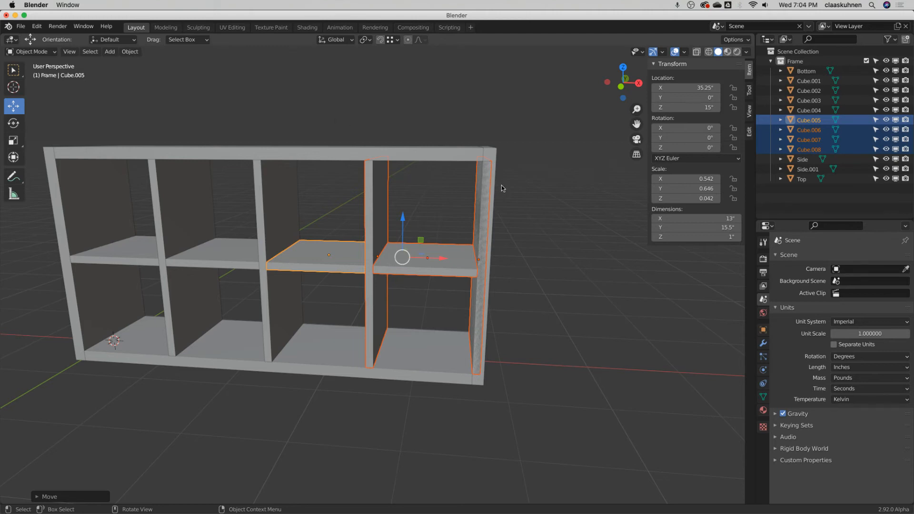
pyautogui.click(486, 169)
pyautogui.click(486, 168)
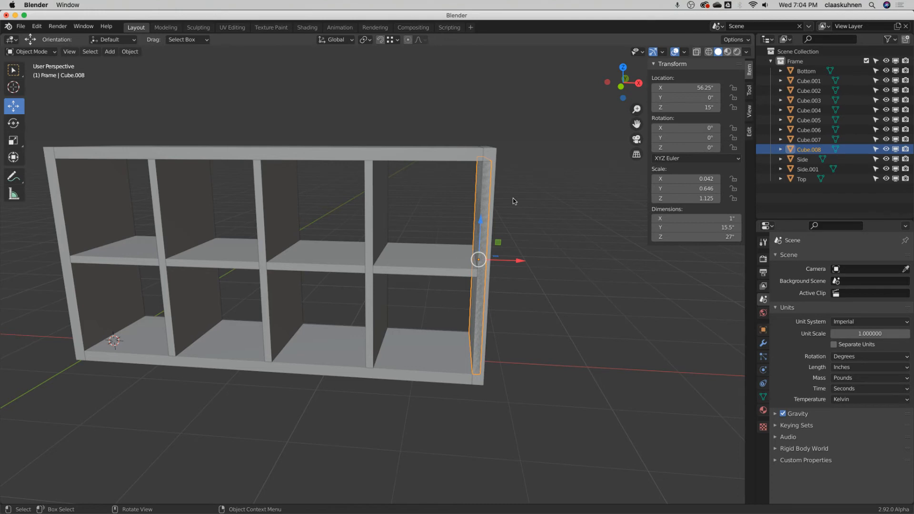
pyautogui.press('x')
pyautogui.click(486, 174)
# Check where the last shelf meets the frame's far side panel, selecting the shelf and the panel in turn
pyautogui.scroll(6, 495, 263)
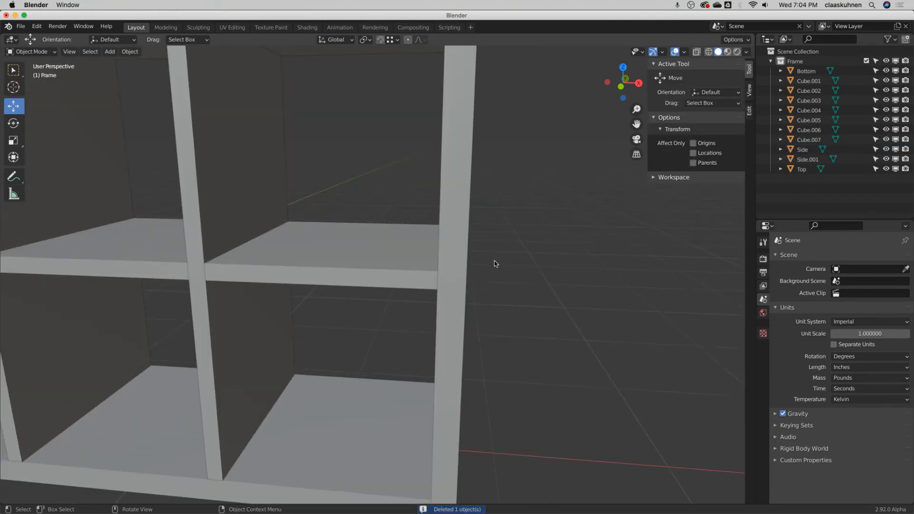
pyautogui.click(430, 278)
pyautogui.scroll(-5, 433, 276)
pyautogui.scroll(1, 443, 269)
pyautogui.scroll(-4, 443, 269)
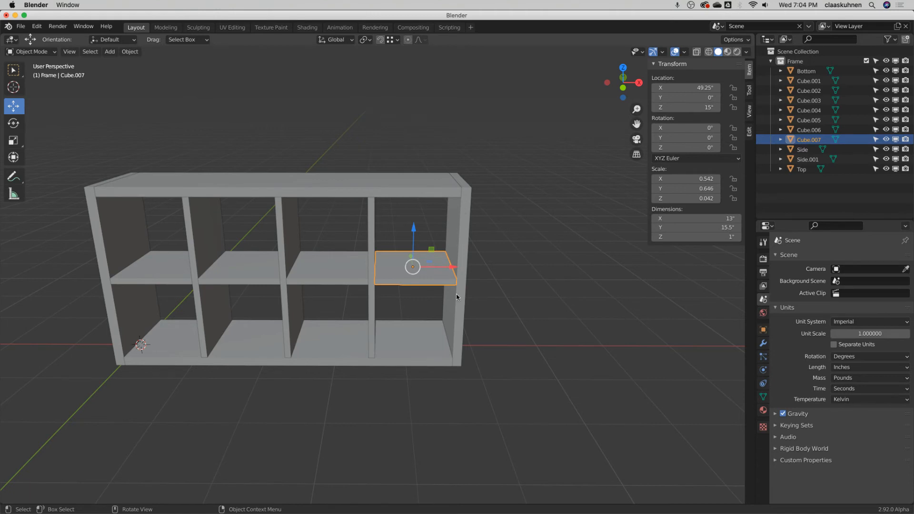
pyautogui.click(458, 259)
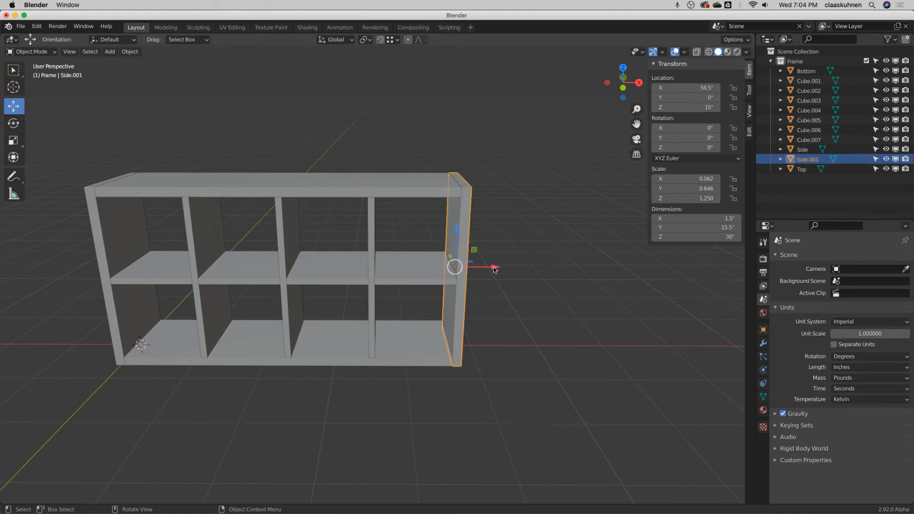
pyautogui.press('g')
pyautogui.press('x')
pyautogui.rightClick(513, 260)
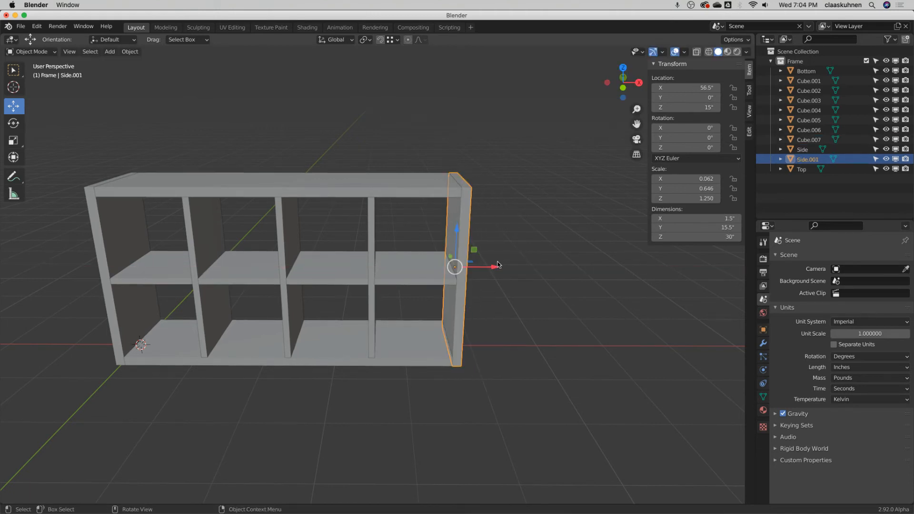
# Try shifting the far-end vertices of the top panel along X in Edit Mode, and return to Object Mode
pyautogui.click(439, 188)
pyautogui.click(32, 52)
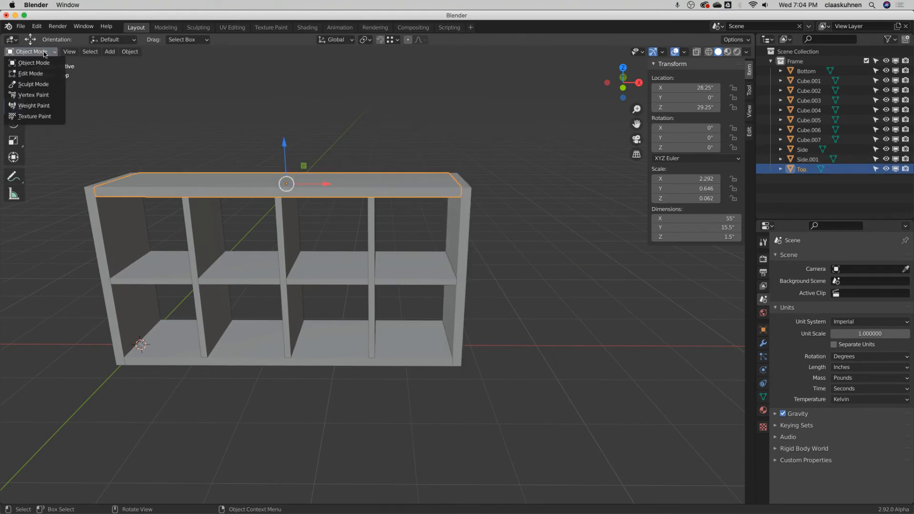
pyautogui.click(28, 74)
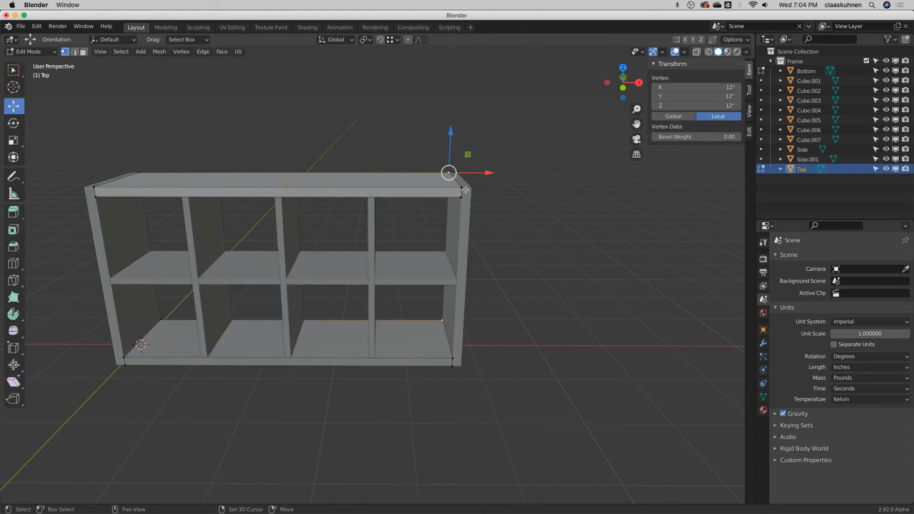
pyautogui.keyDown('shift'); pyautogui.click(449, 172); pyautogui.keyUp('shift')
pyautogui.moveTo(449, 172); pyautogui.dragTo(307, 188, button='middle')
pyautogui.keyDown('shift'); pyautogui.click(307, 180); pyautogui.keyUp('shift')
pyautogui.moveTo(257, 168); pyautogui.dragTo(277, 171)
pyautogui.rightClick(277, 172)
pyautogui.moveTo(150, 159); pyautogui.dragTo(224, 132, button='middle')
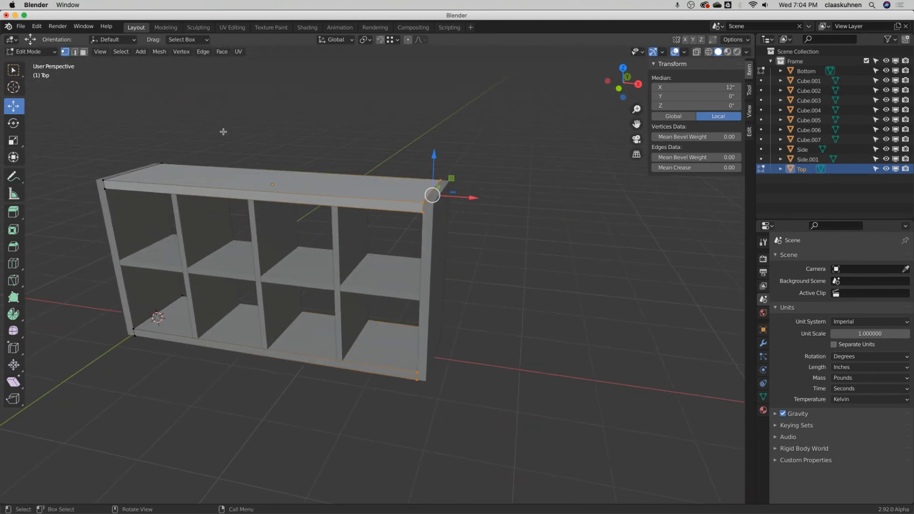
pyautogui.click(41, 53)
pyautogui.click(38, 62)
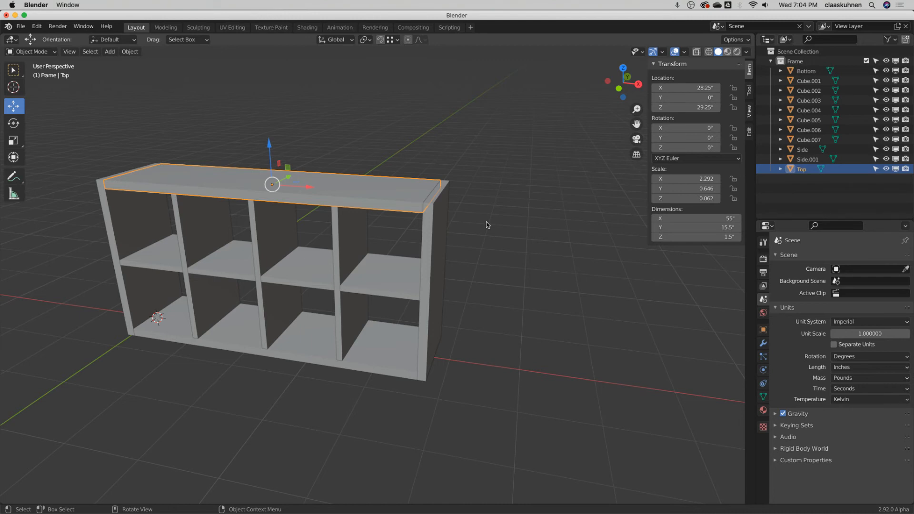
# Delete the three duplicated shelves and two duplicated dividers, keeping only the first shelf and first divider inside the frame
pyautogui.click(400, 267)
pyautogui.keyDown('shift'); pyautogui.click(345, 236); pyautogui.keyUp('shift')
pyautogui.keyDown('shift'); pyautogui.click(321, 257); pyautogui.keyUp('shift')
pyautogui.keyDown('shift'); pyautogui.click(281, 229); pyautogui.keyUp('shift')
pyautogui.keyDown('shift'); pyautogui.click(228, 261); pyautogui.keyUp('shift')
pyautogui.moveTo(320, 161); pyautogui.dragTo(333, 150, button='middle')
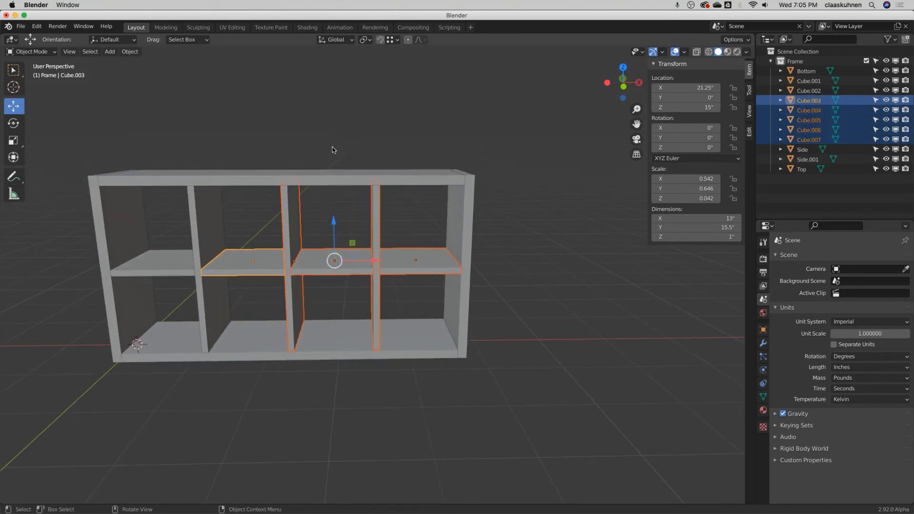
pyautogui.press('x')
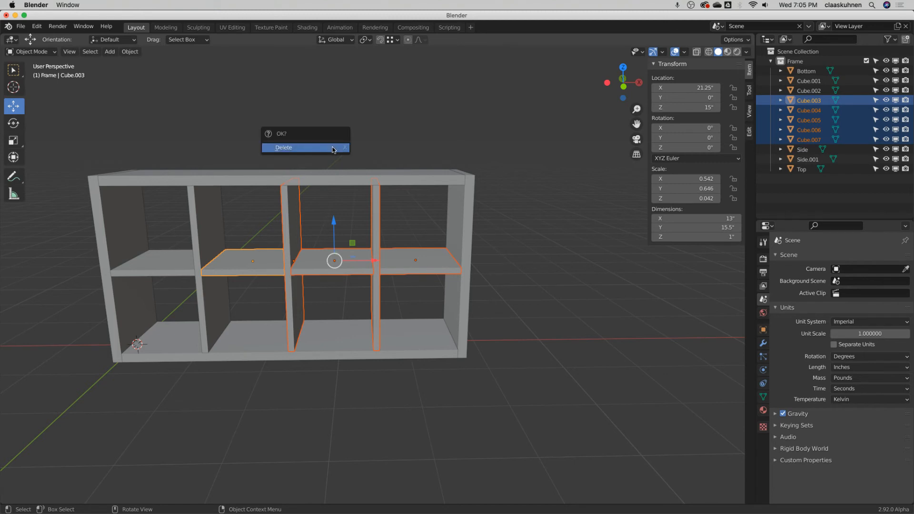
pyautogui.click(332, 149)
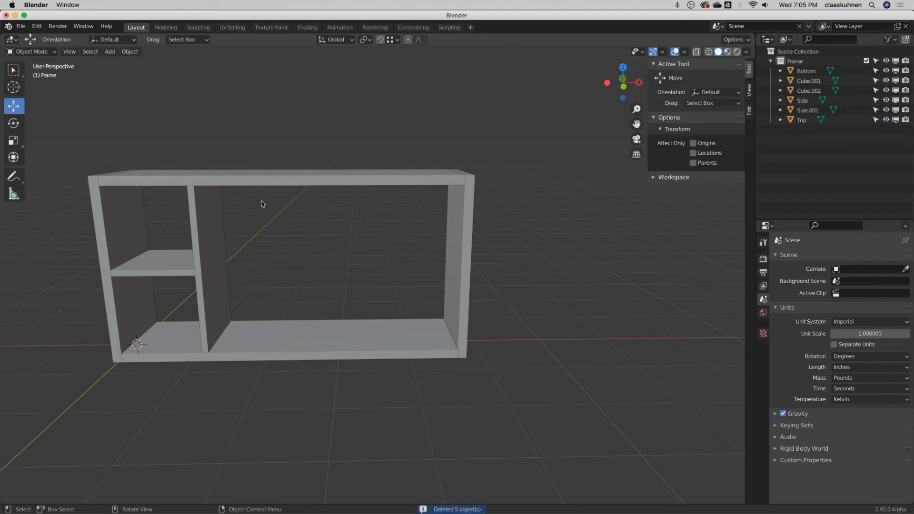
# Rename the remaining shelf object as Insert Small
pyautogui.click(175, 257)
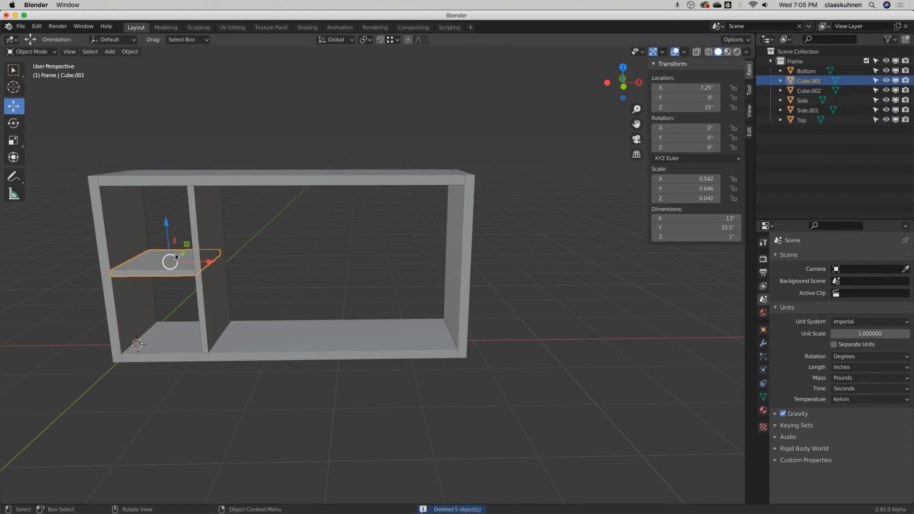
pyautogui.doubleClick(809, 81)
pyautogui.write('Insert Small')
pyautogui.press('Return')
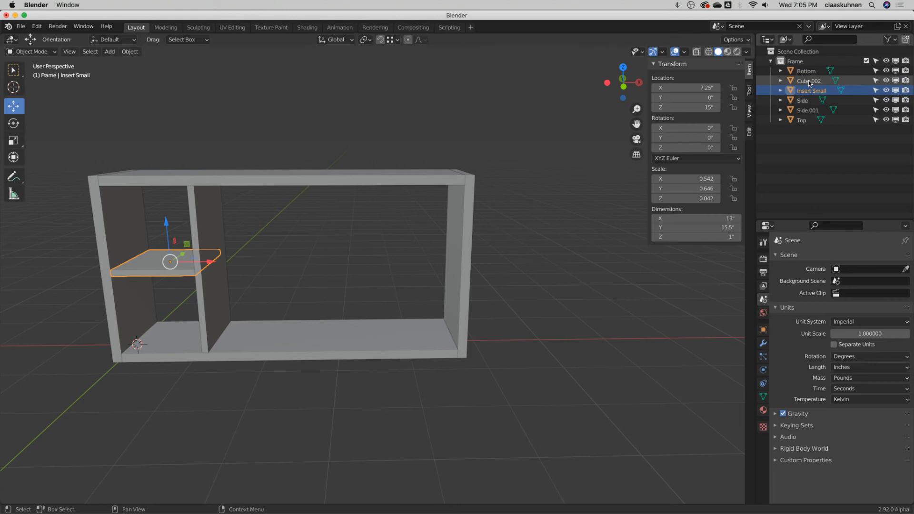
# Rename the remaining vertical divider object as Insert Tall
pyautogui.click(213, 215)
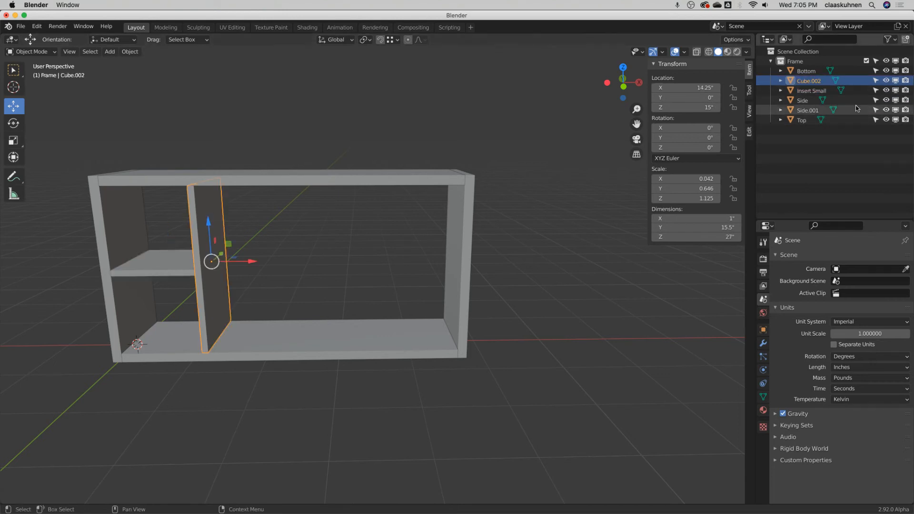
pyautogui.doubleClick(811, 79)
pyautogui.press('BackSpace')
pyautogui.write('Insert Big')
pyautogui.press('BackSpace')
pyautogui.press('BackSpace')
pyautogui.press('BackSpace')
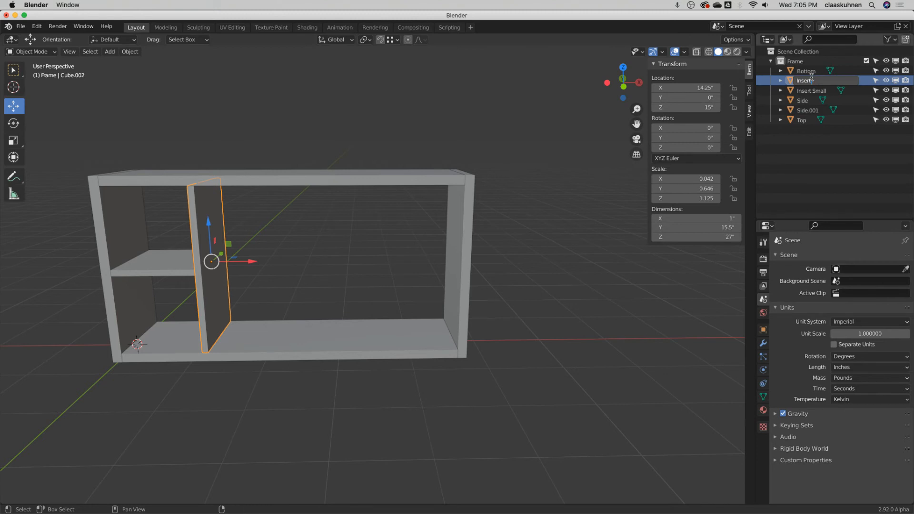
pyautogui.press('Return')
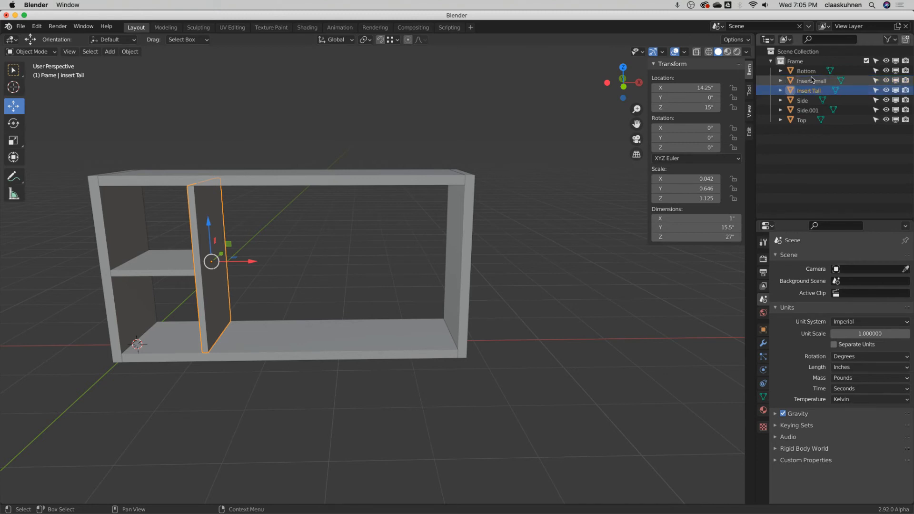
# Create a new collection under the Scene Collection and name it Inserts
pyautogui.click(790, 53)
pyautogui.rightClick(794, 54)
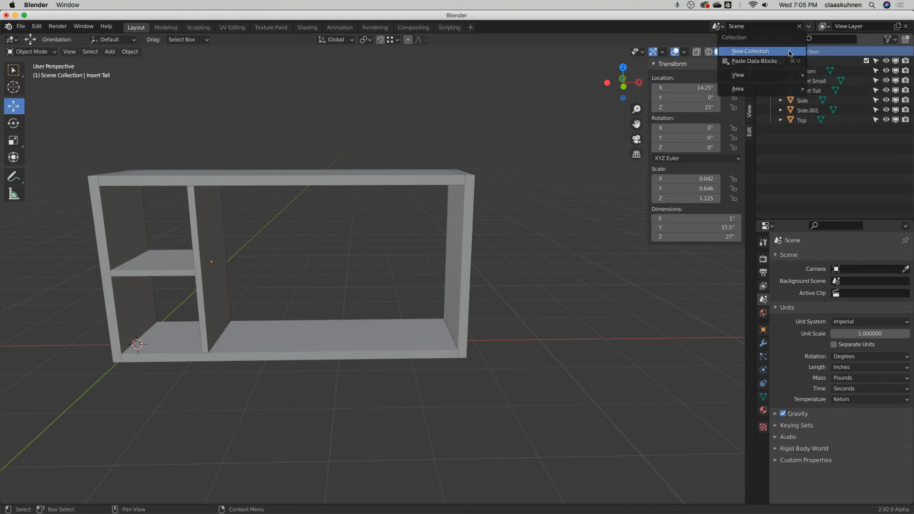
pyautogui.click(790, 54)
pyautogui.doubleClick(795, 131)
pyautogui.write('Inserts')
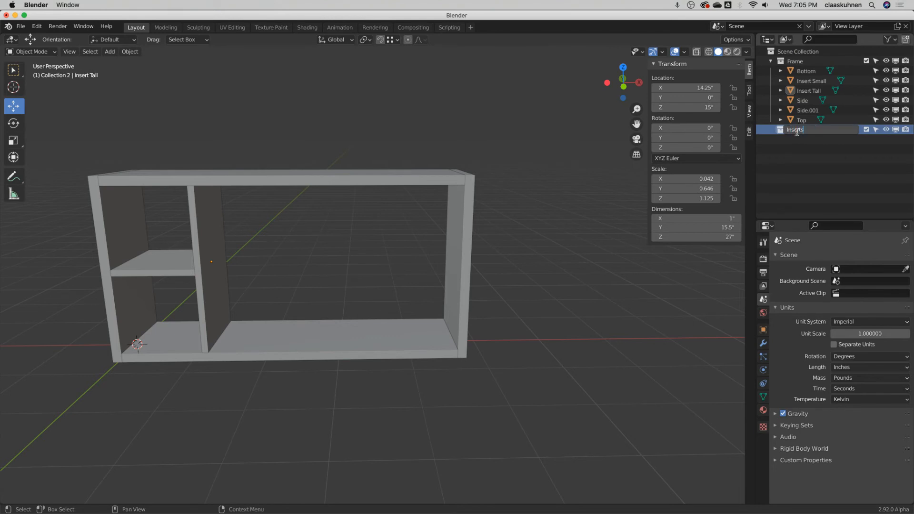
pyautogui.press('Return')
# Move the Insert Tall and Insert Small objects from the Frame collection into the Inserts collection
pyautogui.click(808, 91)
pyautogui.moveTo(808, 91); pyautogui.dragTo(800, 135)
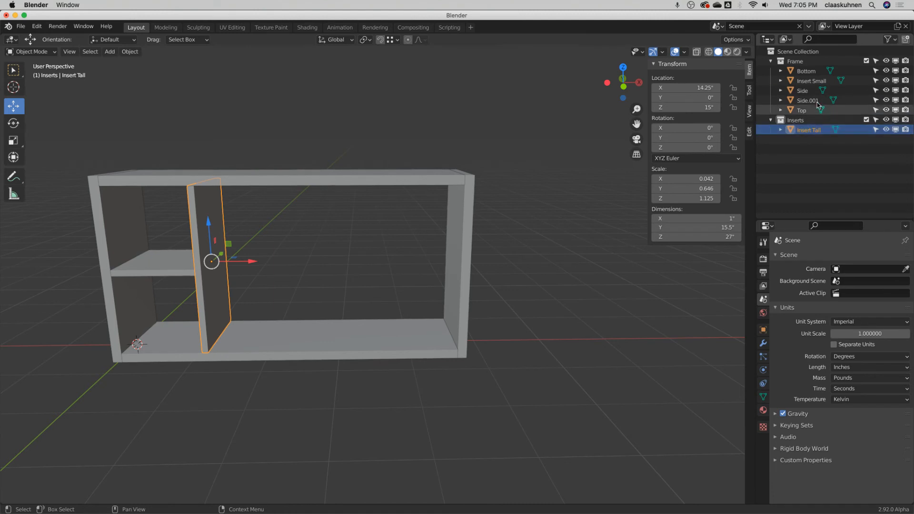
pyautogui.moveTo(810, 81); pyautogui.dragTo(795, 120)
pyautogui.click(796, 172)
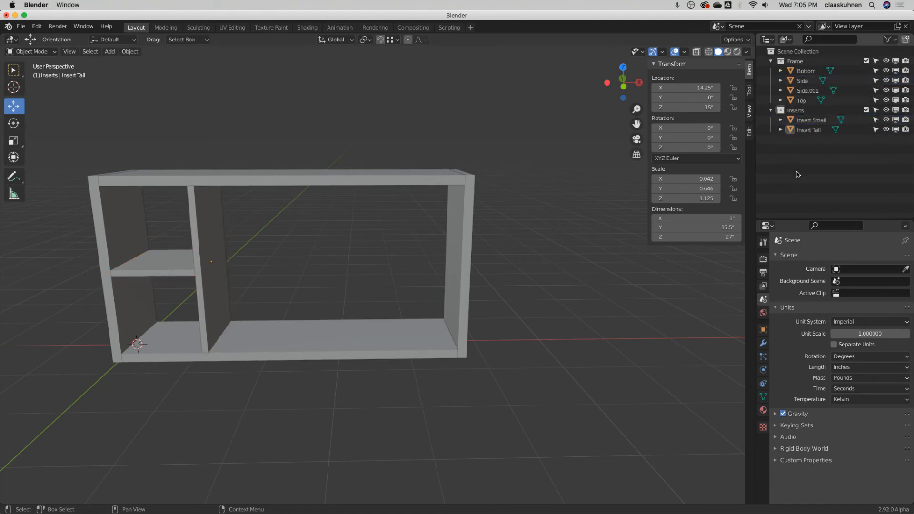
# Compare the dimensions of the shelf and divider, and add an Array modifier to the Insert Small shelf
pyautogui.click(153, 274)
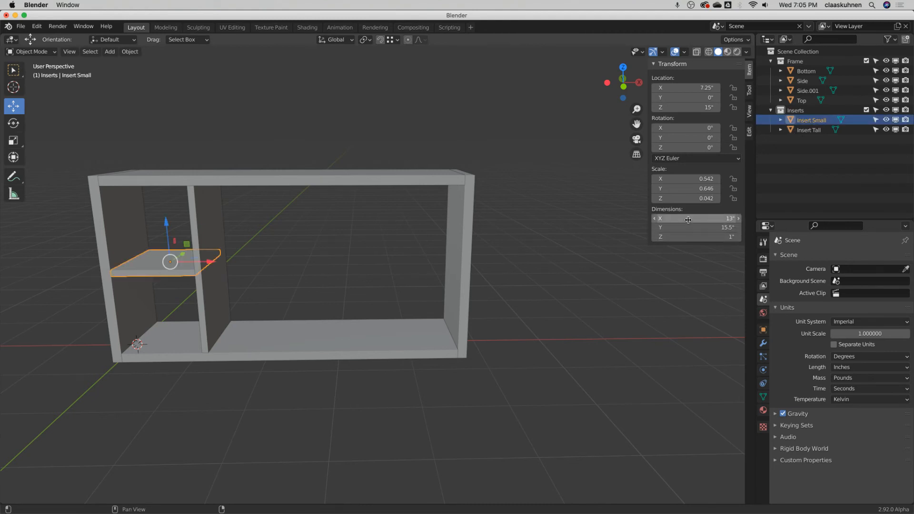
pyautogui.click(217, 225)
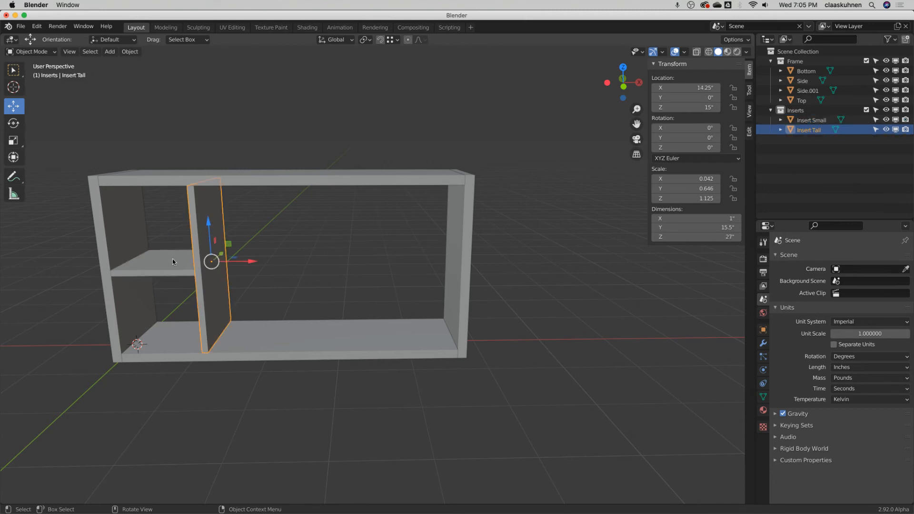
pyautogui.click(163, 268)
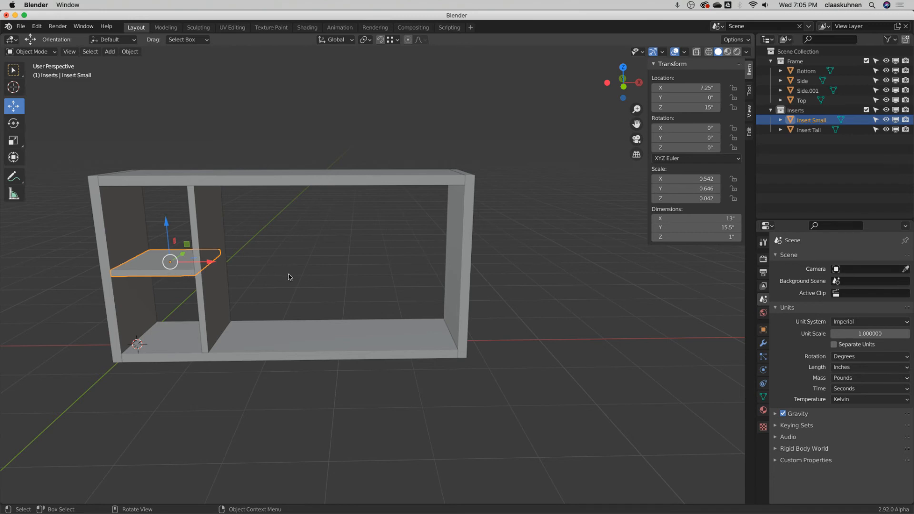
pyautogui.click(764, 343)
pyautogui.click(804, 257)
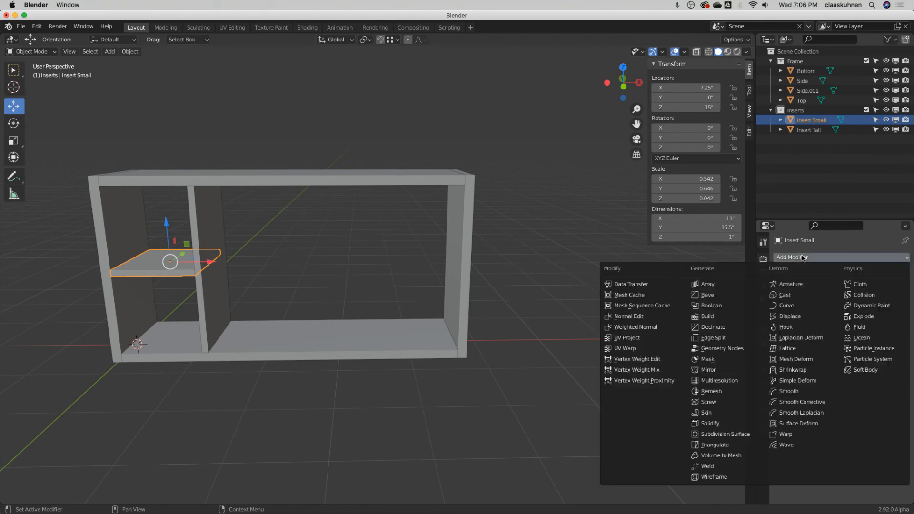
pyautogui.click(695, 285)
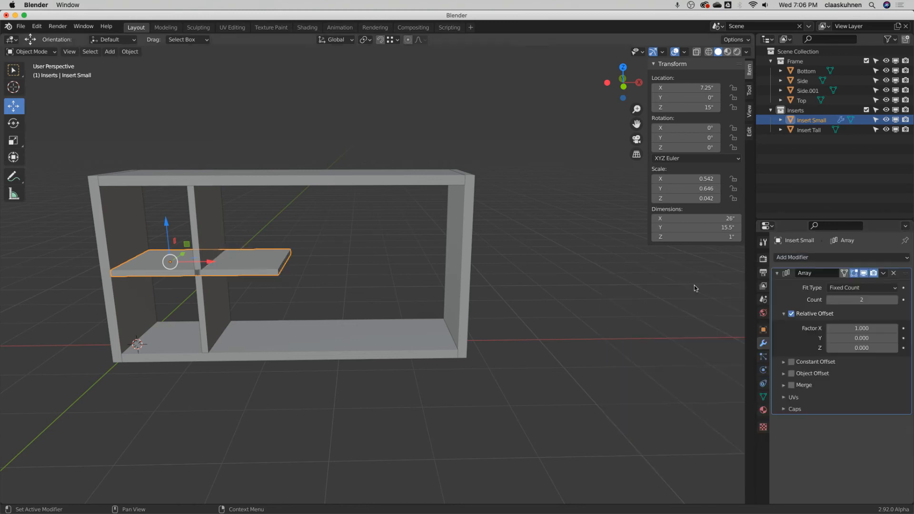
# Switch the shelf's array from relative to constant offset and set its X distance to 14 inches
pyautogui.click(792, 314)
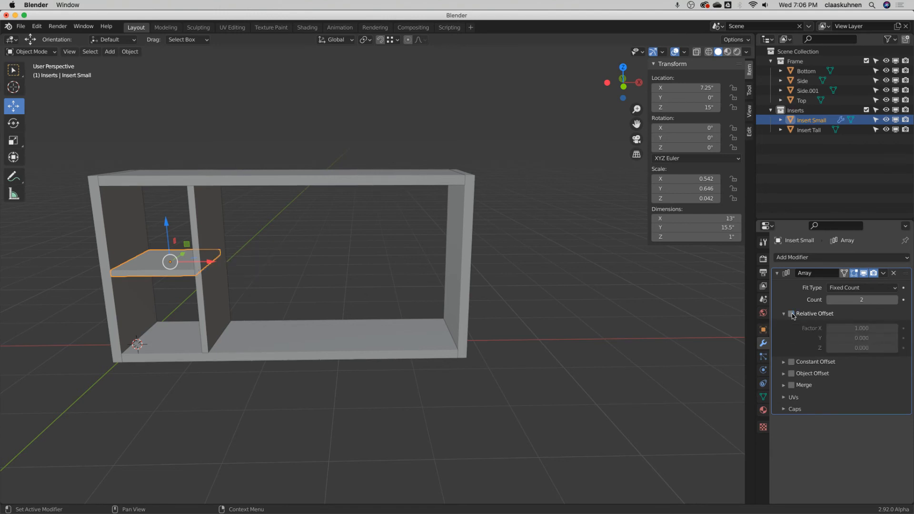
pyautogui.click(790, 363)
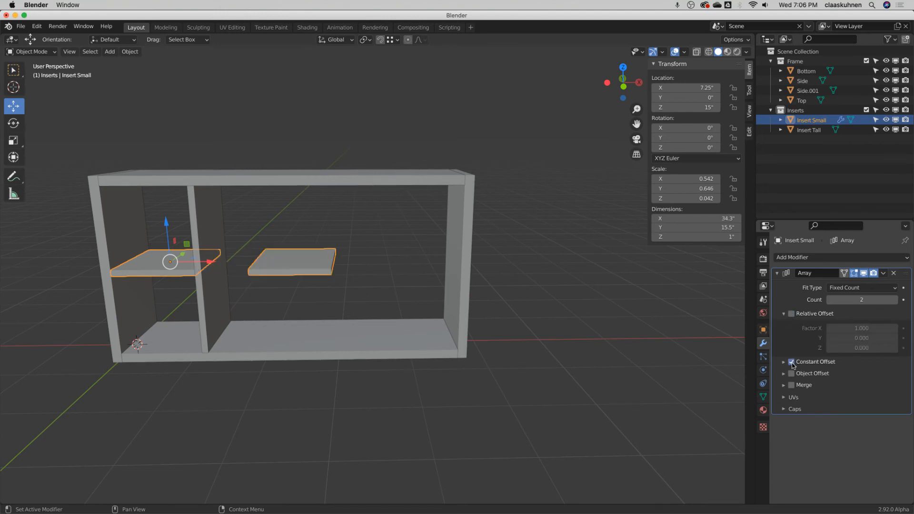
pyautogui.click(783, 362)
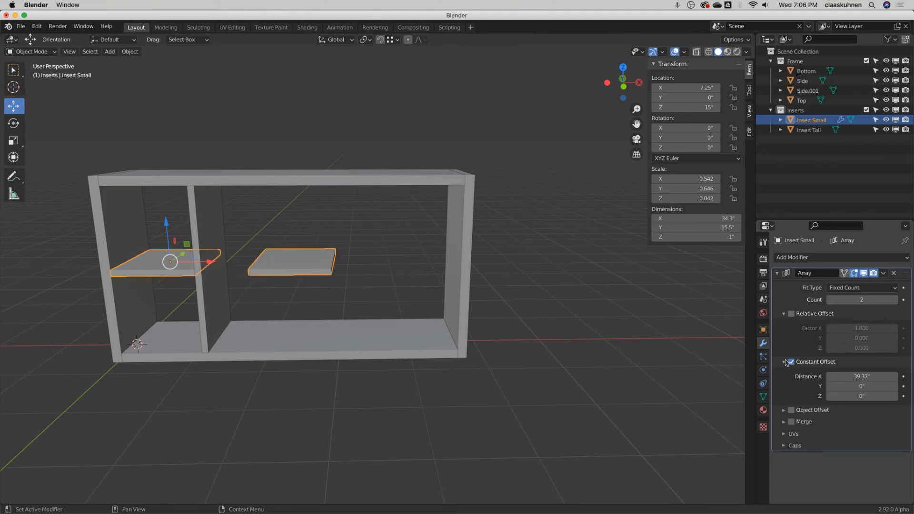
pyautogui.click(855, 377)
pyautogui.write('40')
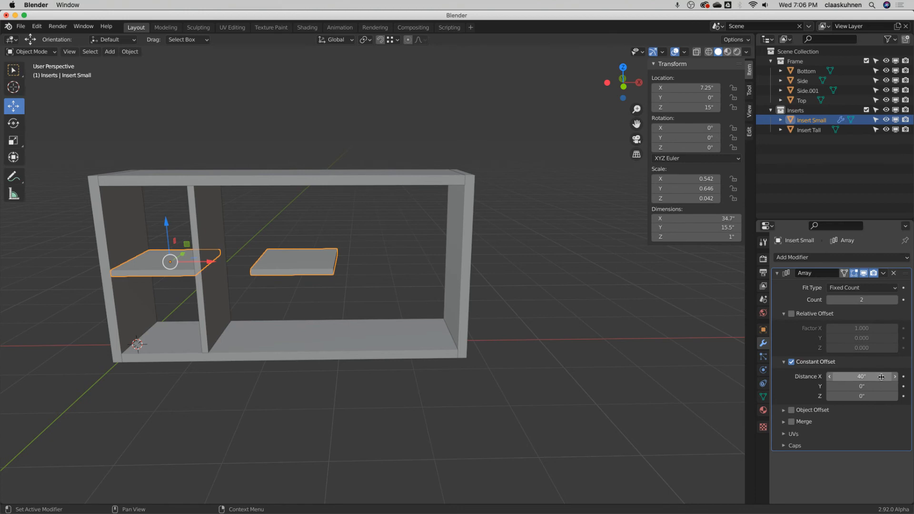
pyautogui.write('in')
pyautogui.press('BackSpace')
pyautogui.press('BackSpace')
pyautogui.press('BackSpace')
pyautogui.press('BackSpace')
pyautogui.write('14')
pyautogui.press('Return')
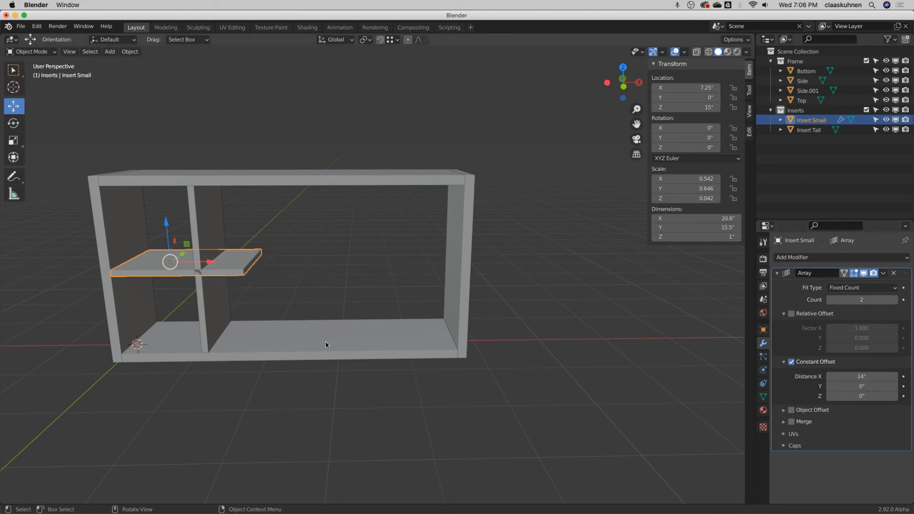
# Compare the Insert Small shelf with its Array modifier hidden and shown in the viewport
pyautogui.click(205, 227)
pyautogui.click(167, 268)
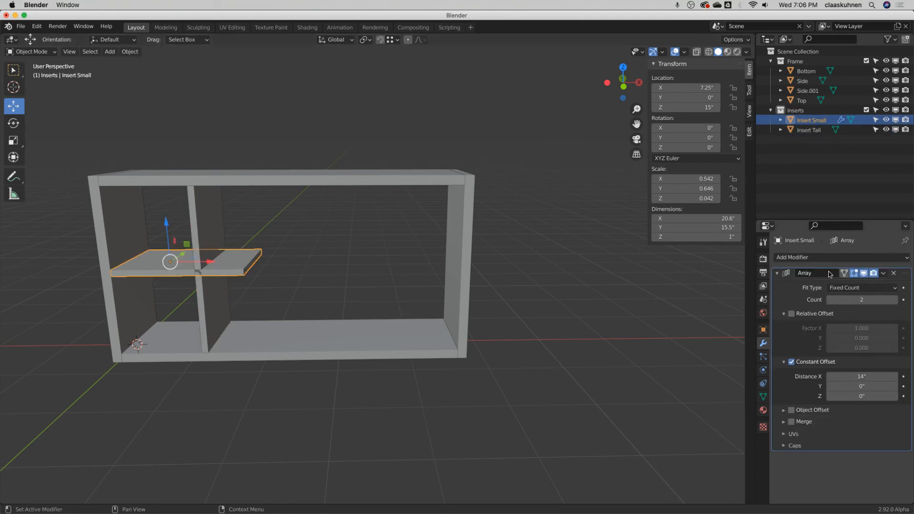
pyautogui.click(863, 272)
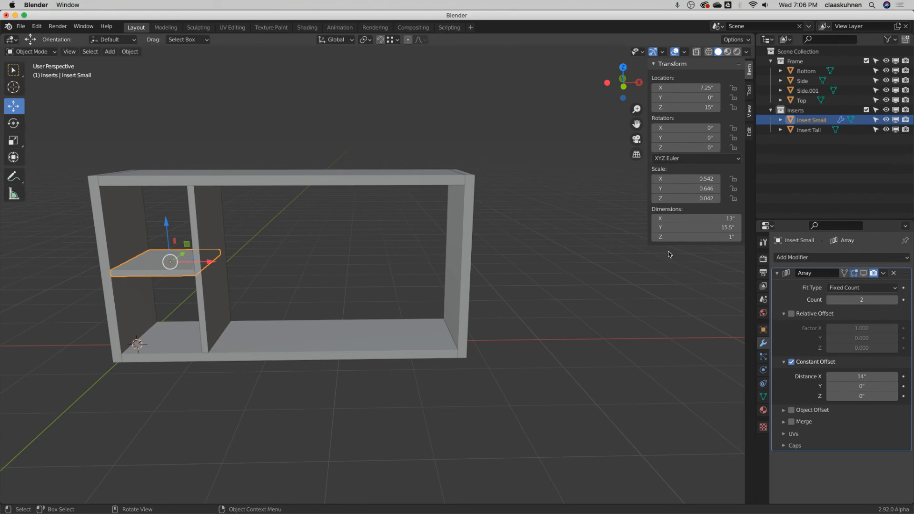
pyautogui.click(864, 273)
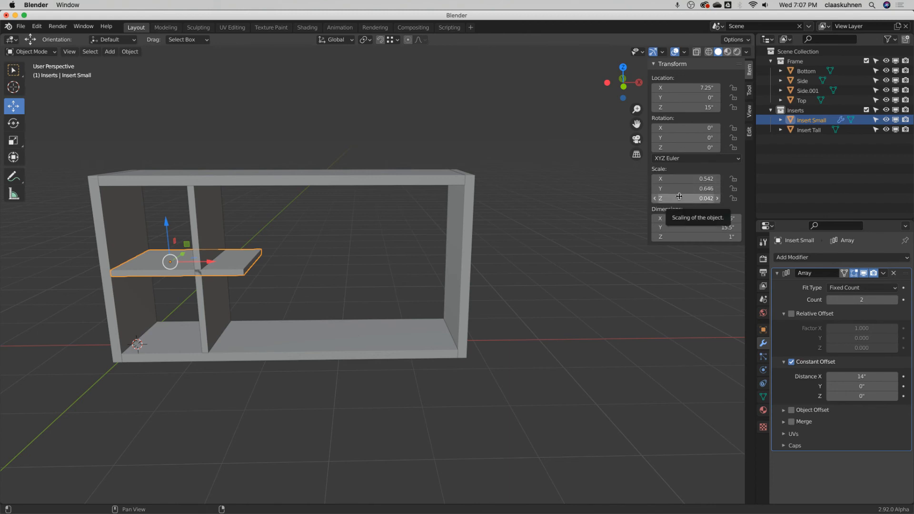
# Try setting the Insert Small shelf's X scale to 1, and undo the change
pyautogui.click(687, 179)
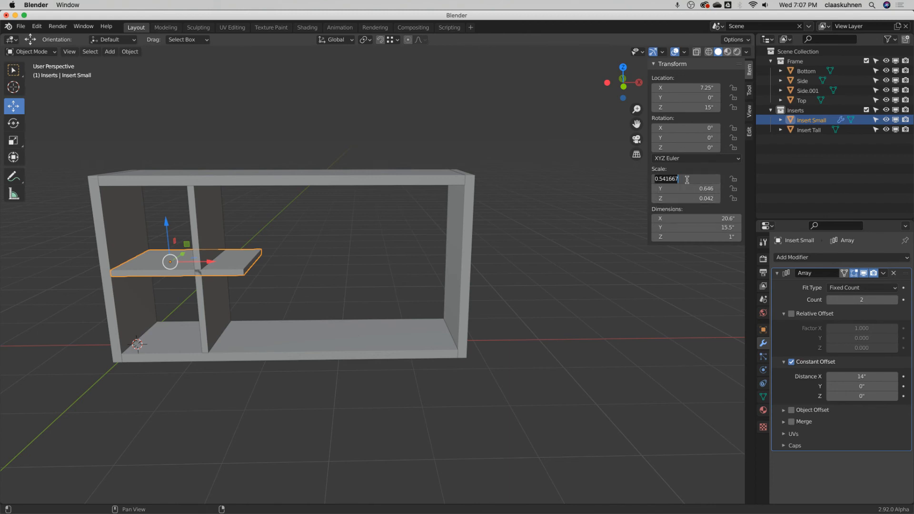
pyautogui.write('1')
pyautogui.press('Return')
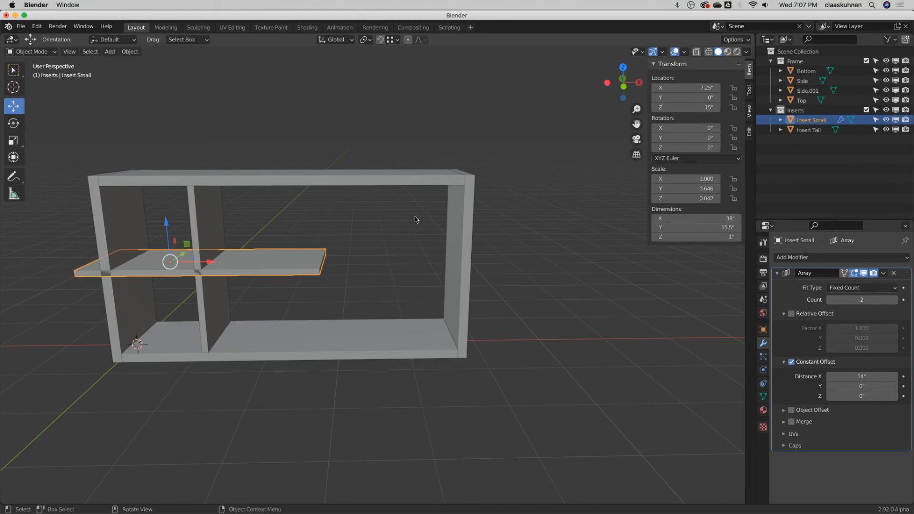
pyautogui.hotkey('ctrl', 'z')
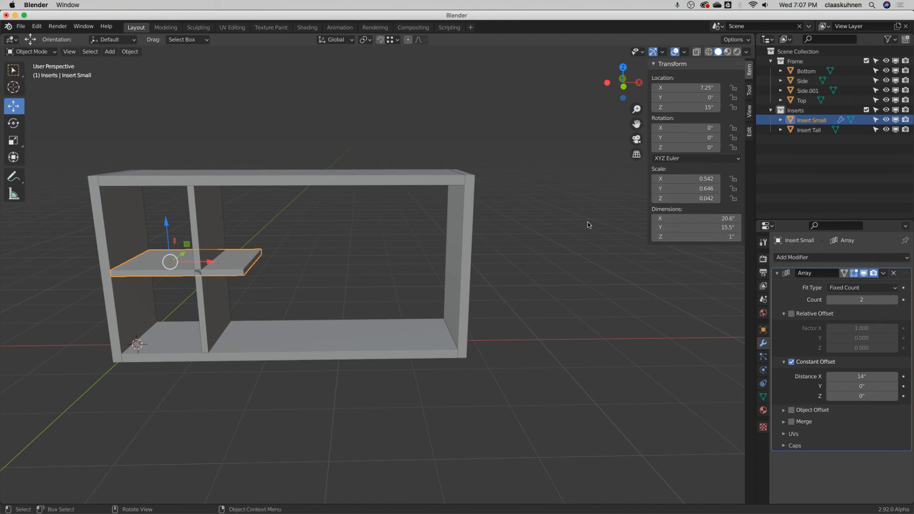
# Measure the Insert Small shelf's upper front edge in Edit Mode using the Edge Length overlay, and return to Object Mode
pyautogui.click(31, 51)
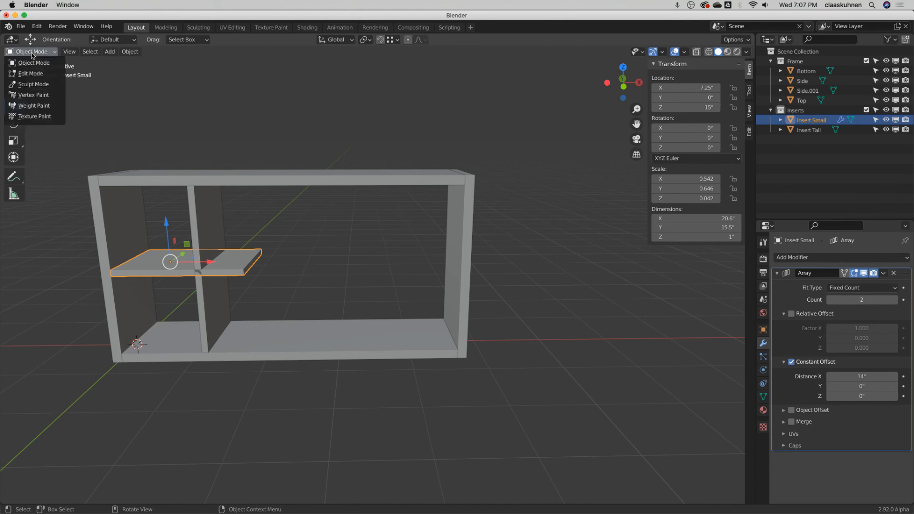
pyautogui.click(36, 74)
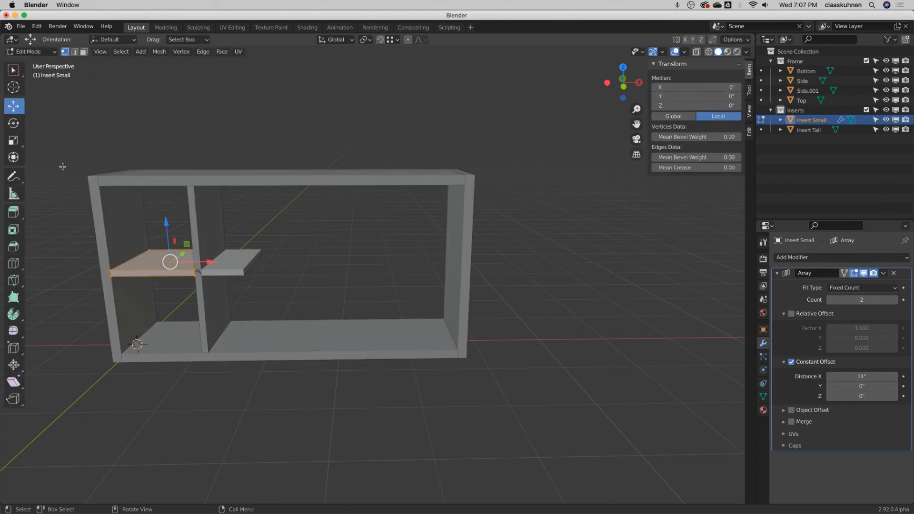
pyautogui.click(110, 270)
pyautogui.keyDown('shift'); pyautogui.click(194, 271); pyautogui.keyUp('shift')
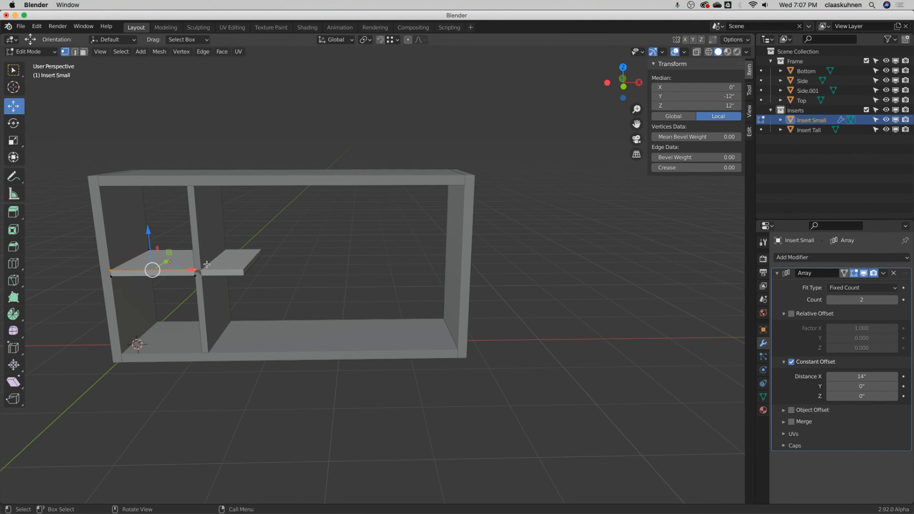
pyautogui.click(684, 52)
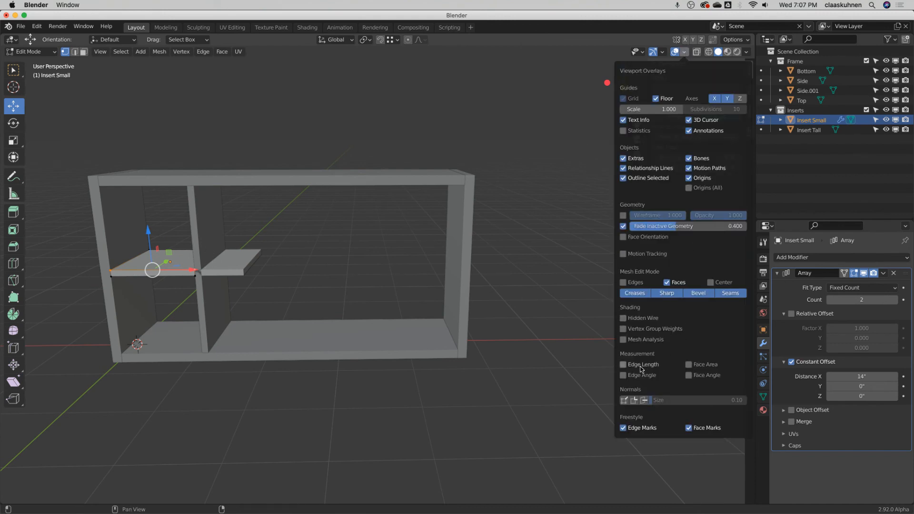
pyautogui.click(623, 365)
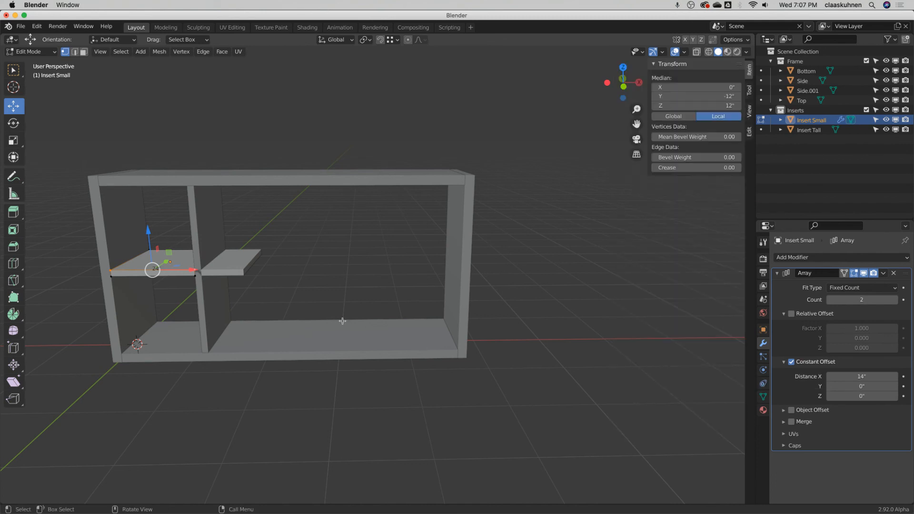
pyautogui.scroll(1, 120, 260)
pyautogui.scroll(4, 120, 260)
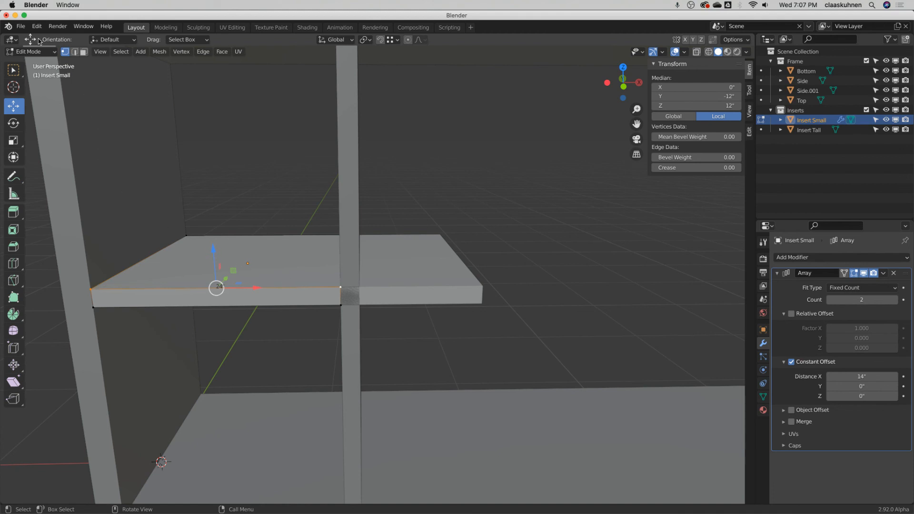
pyautogui.click(37, 52)
pyautogui.click(31, 62)
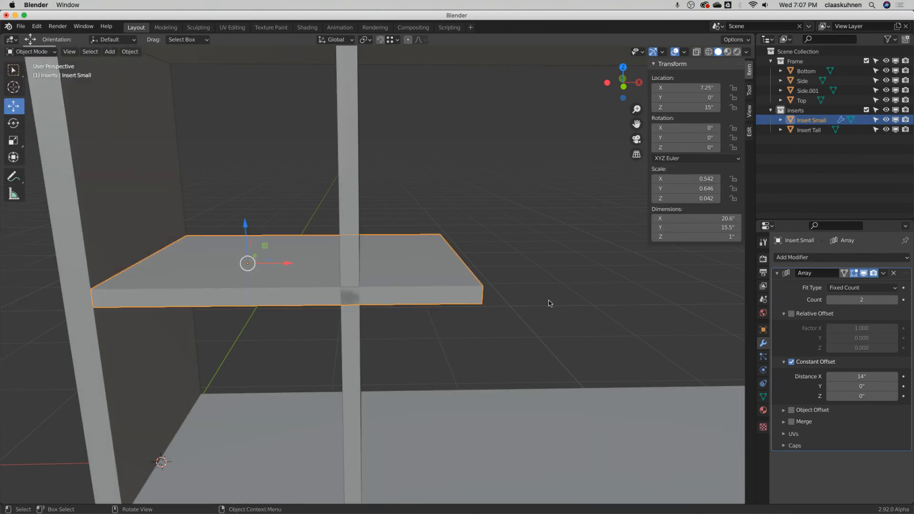
# Hide the Insert Small shelf's Array modifier in the viewport and apply the shelf's scale
pyautogui.click(863, 273)
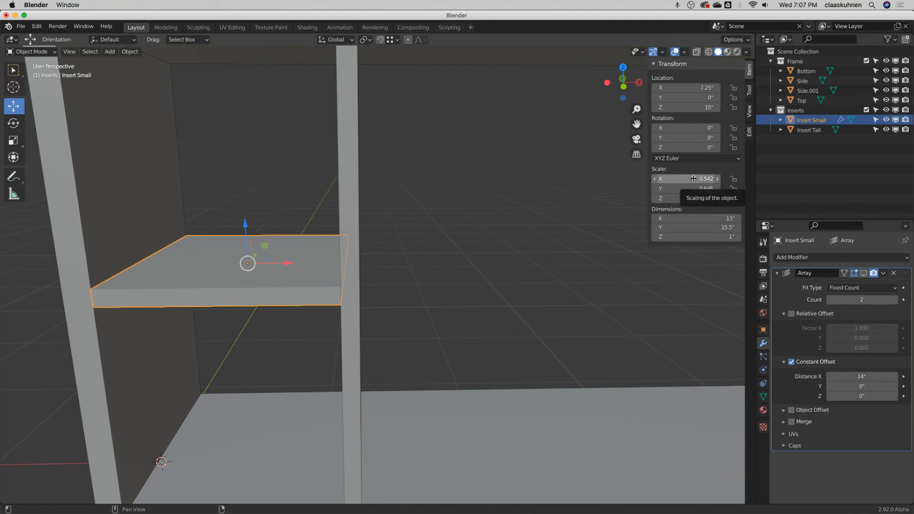
pyautogui.click(125, 52)
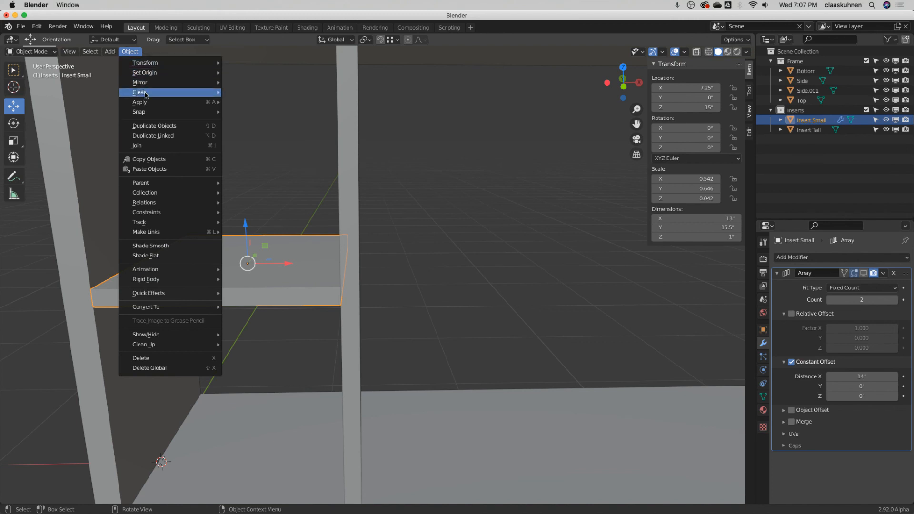
pyautogui.moveTo(146, 102)
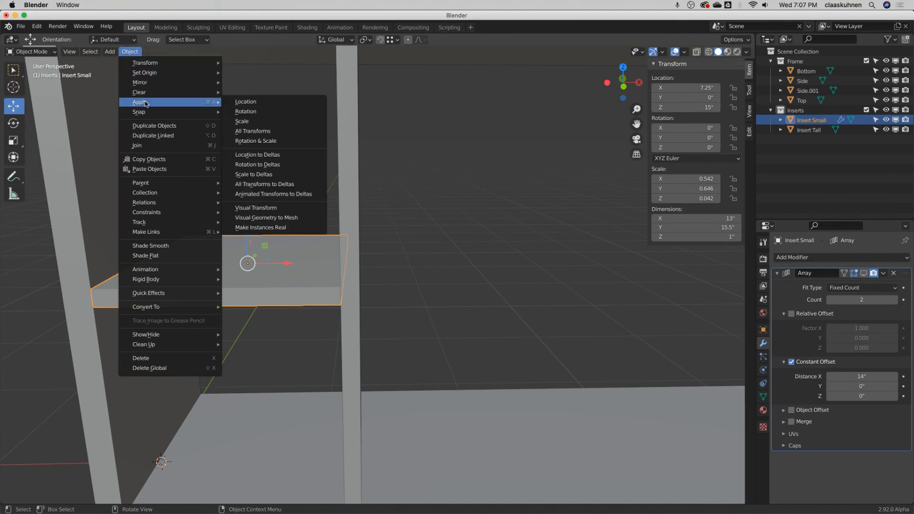
pyautogui.click(265, 123)
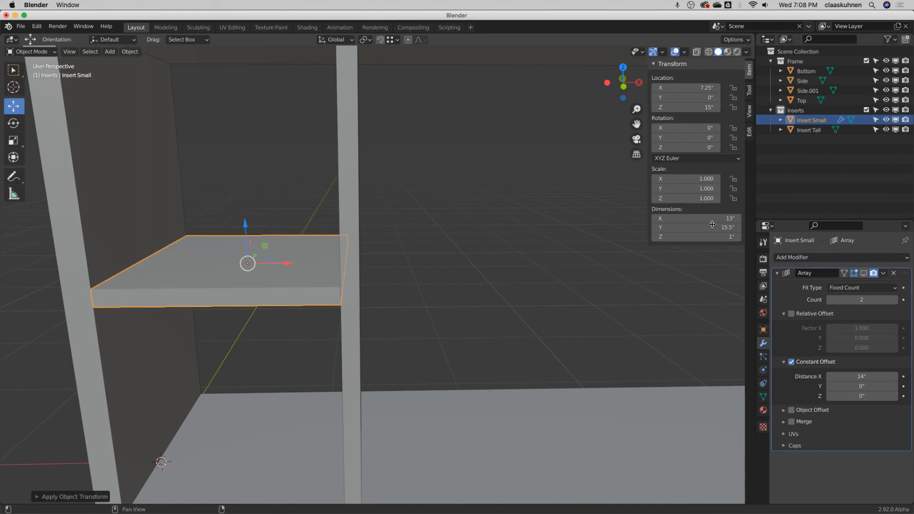
# Check the Insert Small shelf's front edge length again in Edit Mode, and return to Object Mode
pyautogui.click(31, 52)
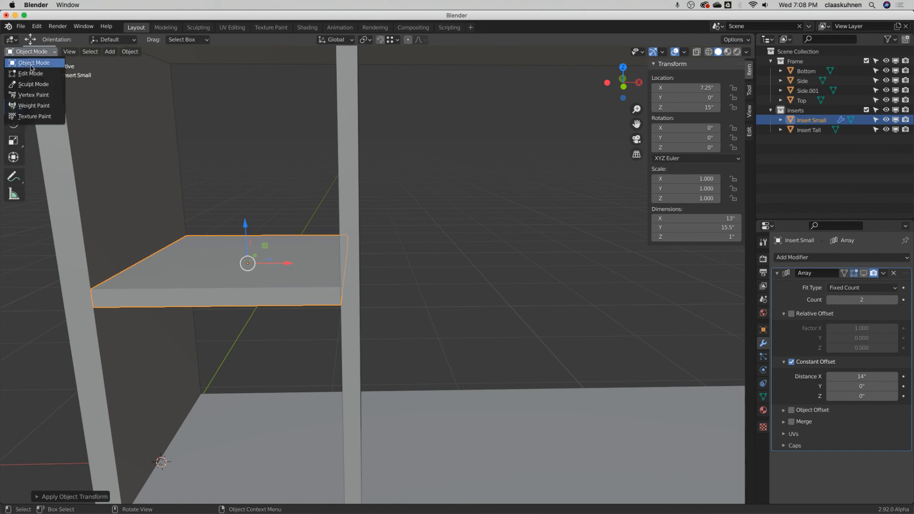
pyautogui.click(31, 69)
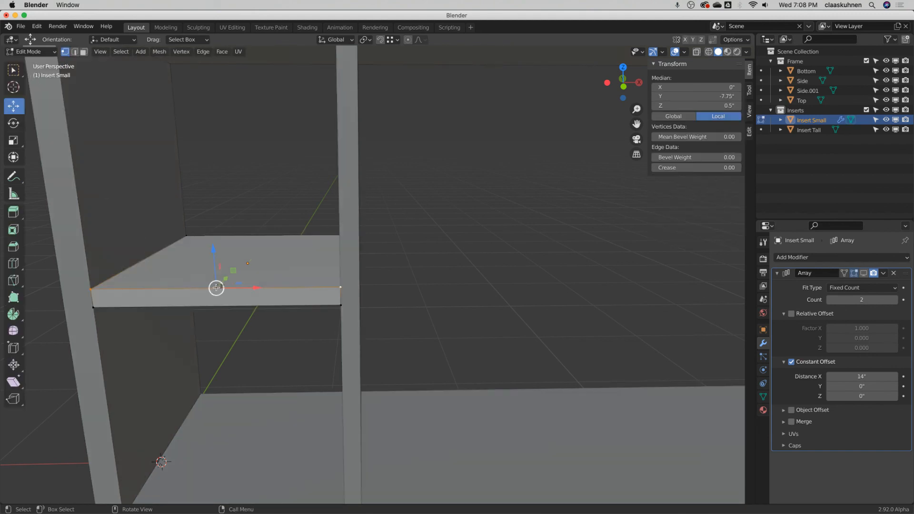
pyautogui.click(31, 51)
pyautogui.click(42, 62)
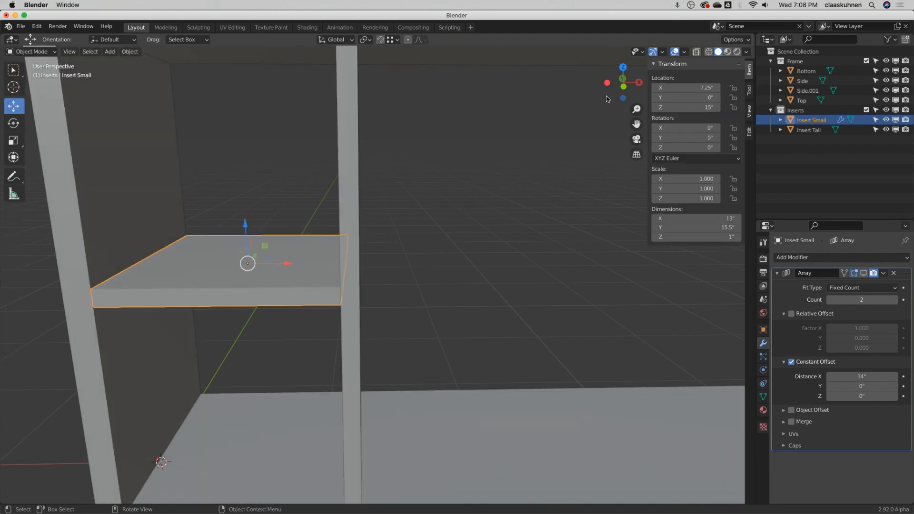
# Show the Insert Small shelf's Array modifier in the viewport again and set its count to 4
pyautogui.click(864, 274)
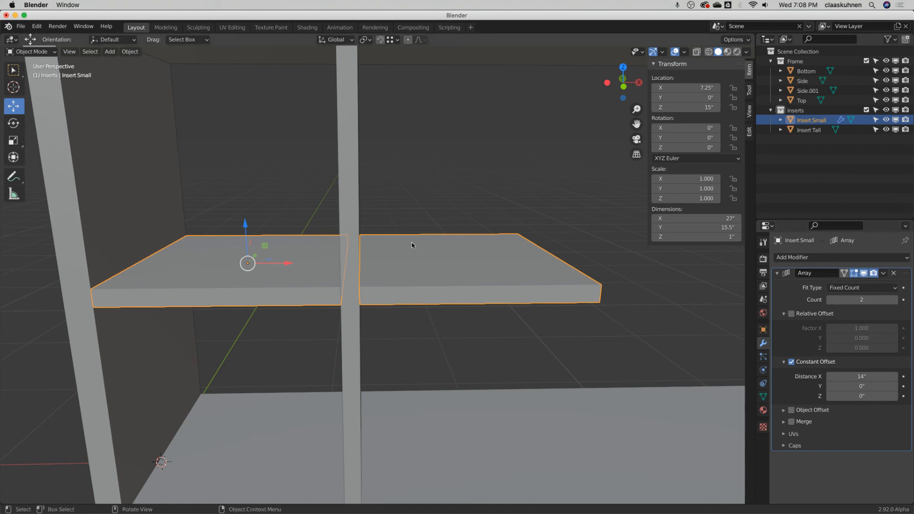
pyautogui.scroll(-6, 428, 243)
pyautogui.keyDown('shift'); pyautogui.moveTo(510, 243); pyautogui.dragTo(415, 248, button='middle'); pyautogui.keyUp('shift')
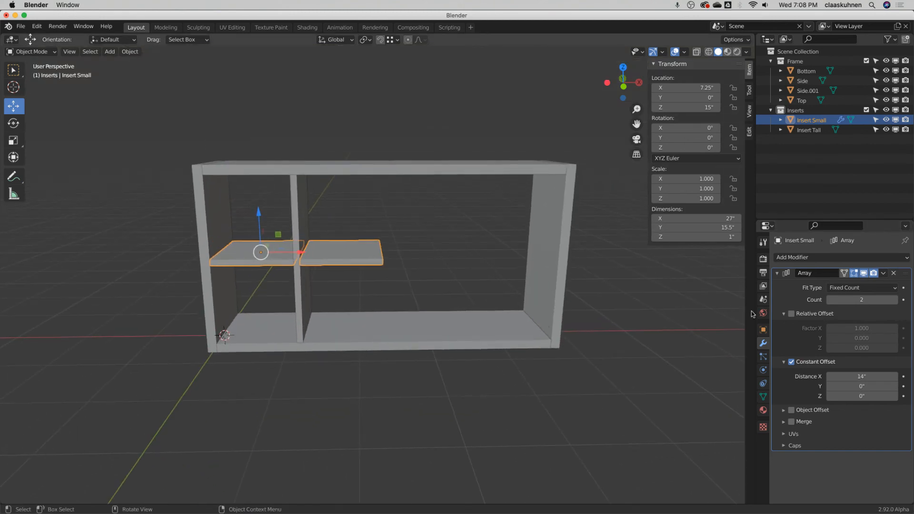
pyautogui.click(894, 300)
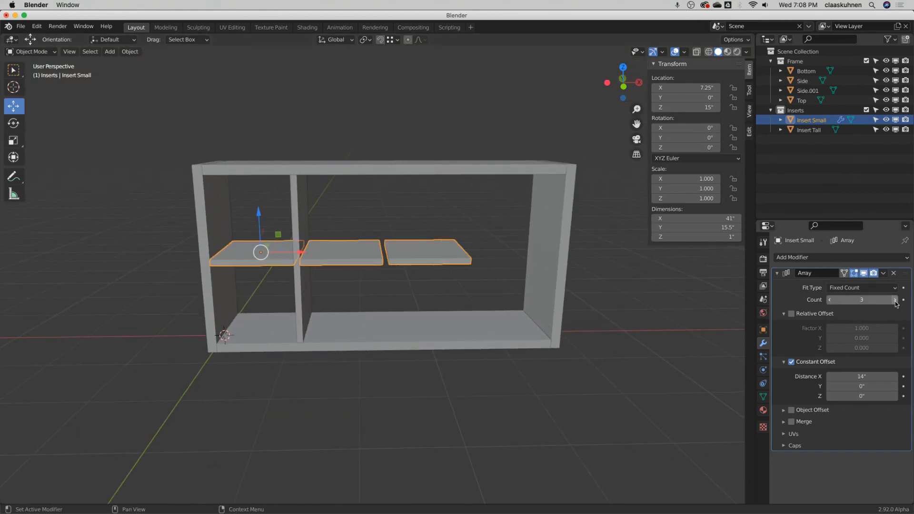
pyautogui.click(894, 300)
pyautogui.moveTo(514, 314); pyautogui.dragTo(517, 313, button='middle')
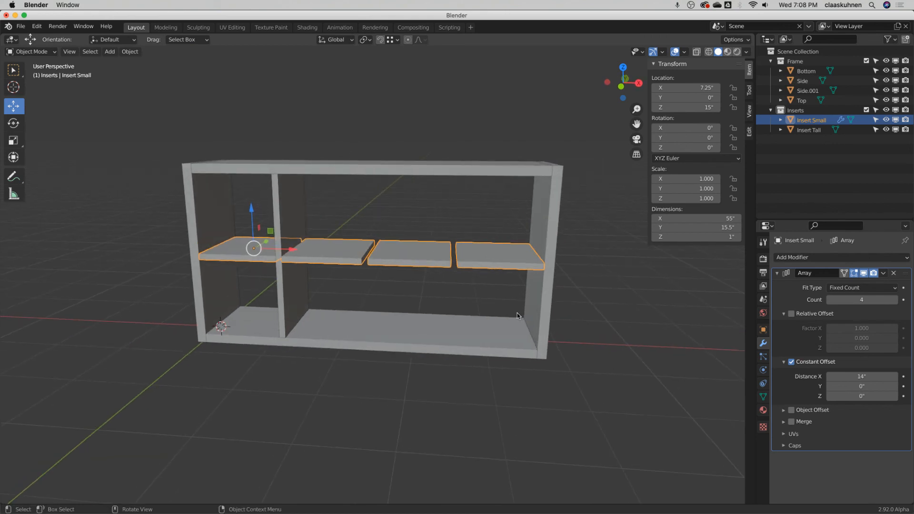
# Apply the scale of the Insert Tall divider
pyautogui.click(285, 193)
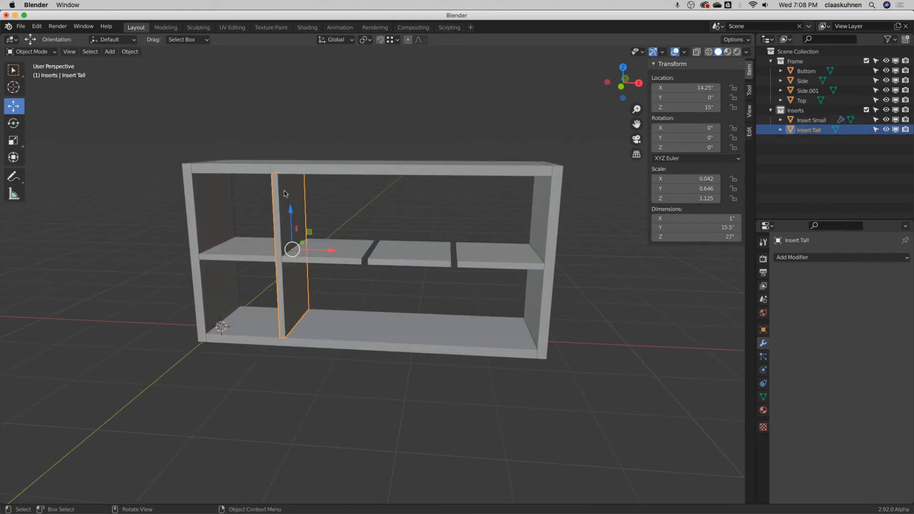
pyautogui.click(129, 51)
pyautogui.moveTo(158, 103)
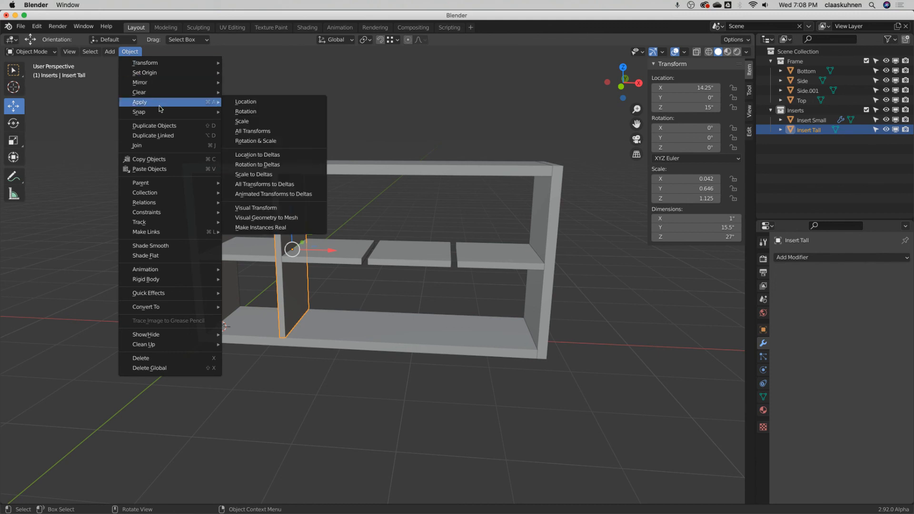
pyautogui.click(278, 122)
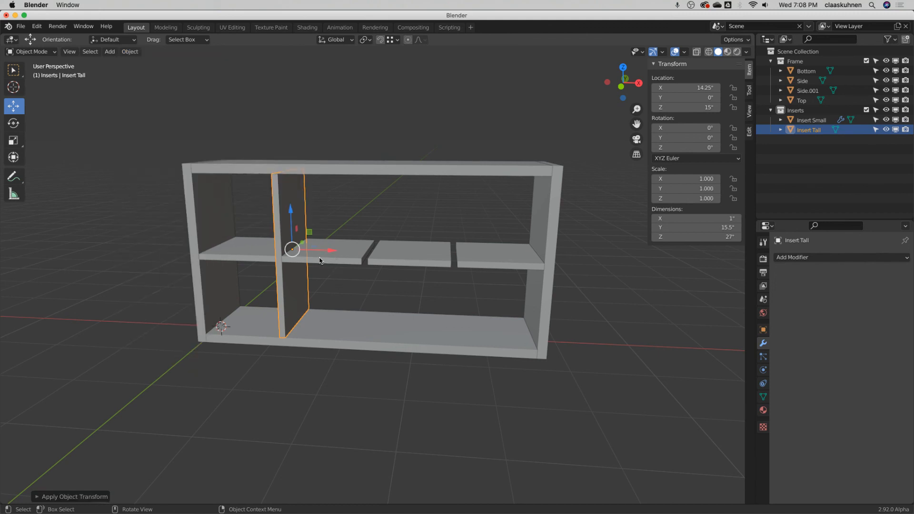
# Add an Array modifier to the Insert Tall divider, using a constant instead of relative offset with an X distance of 14 inches
pyautogui.click(811, 258)
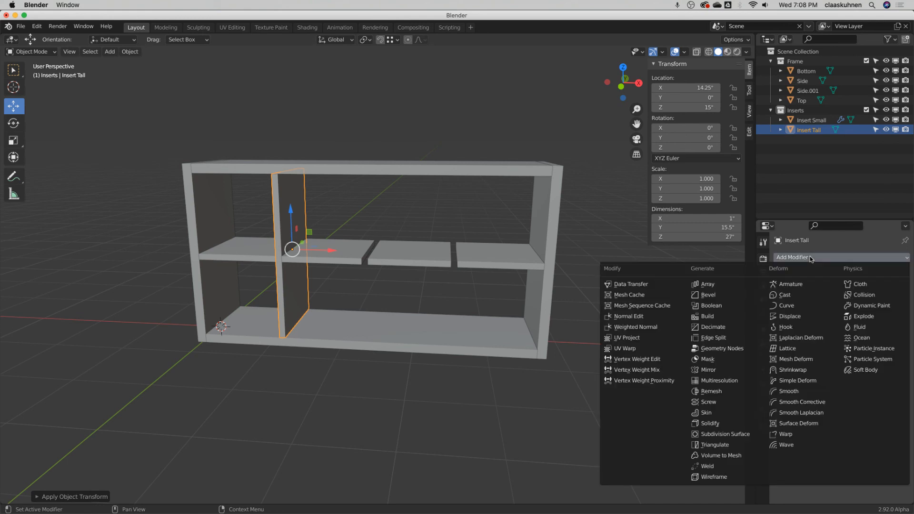
pyautogui.click(706, 284)
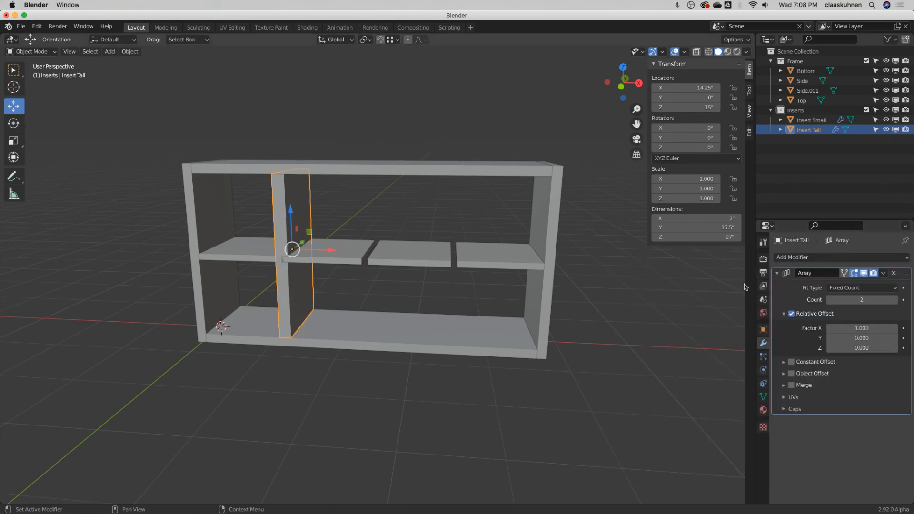
pyautogui.click(791, 314)
pyautogui.click(786, 362)
pyautogui.click(792, 362)
pyautogui.click(861, 376)
pyautogui.write('14')
pyautogui.press('Return')
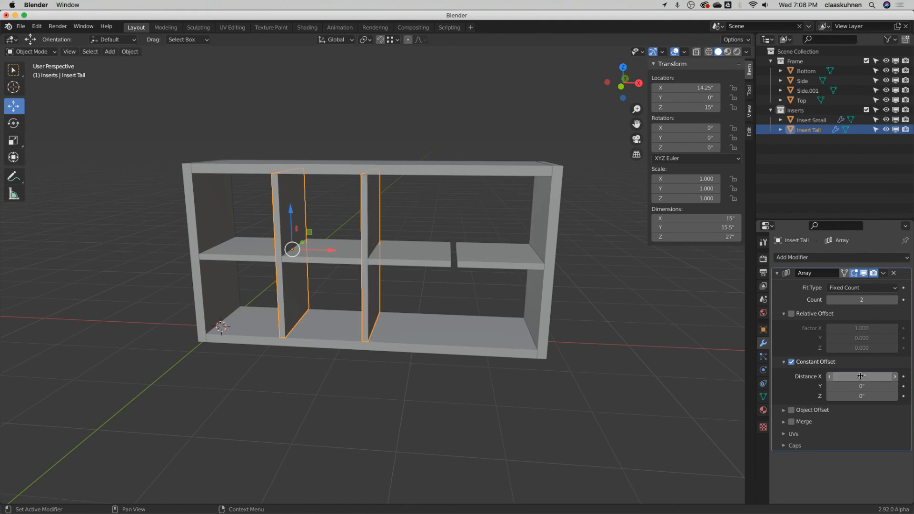
# Set the Insert Tall divider's array count to 3, deselect it, and inspect the finished cubbies
pyautogui.click(894, 300)
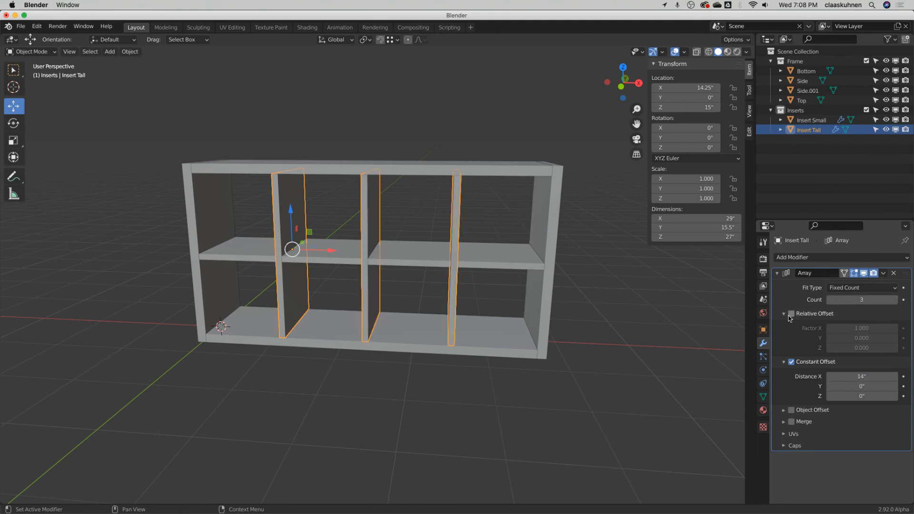
pyautogui.click(530, 258)
pyautogui.moveTo(529, 258)
pyautogui.mouseDown(button='middle')
pyautogui.moveTo(531, 247)
pyautogui.moveTo(352, 285)
pyautogui.moveTo(530, 273)
pyautogui.mouseUp(button='middle')
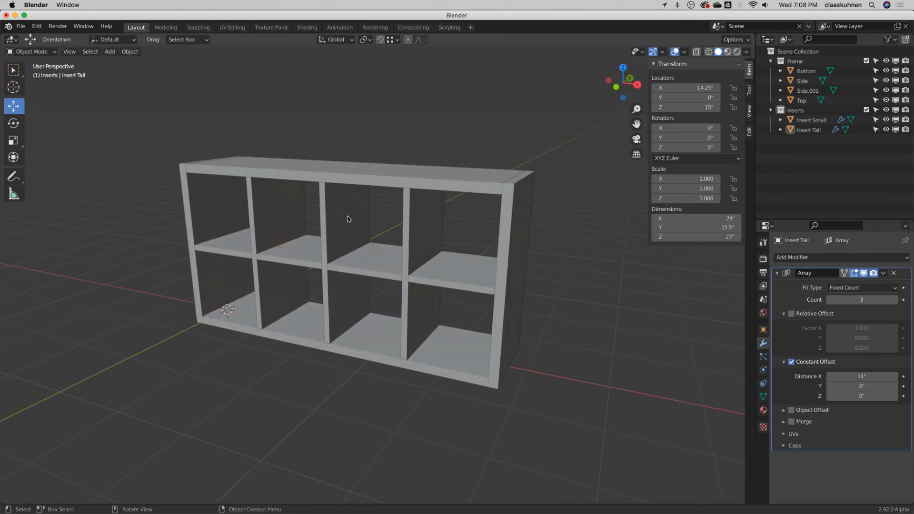
pyautogui.moveTo(413, 220); pyautogui.dragTo(436, 261, button='middle')
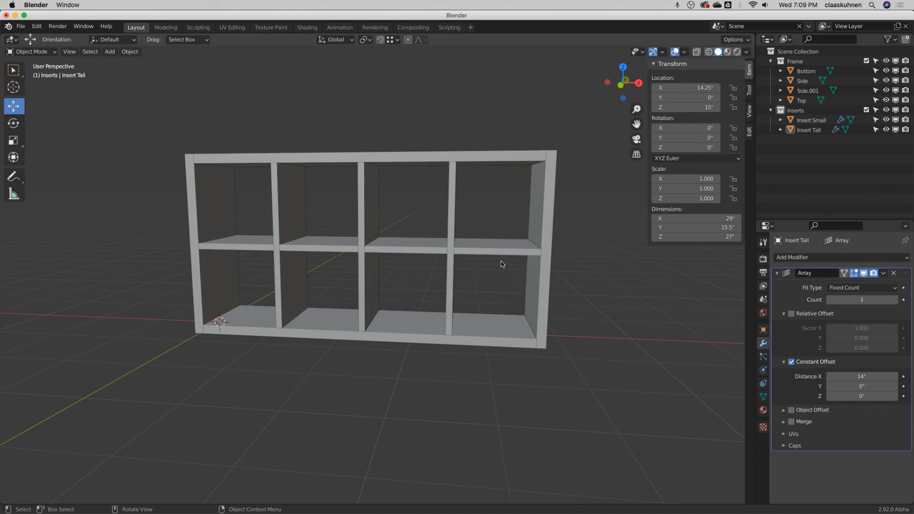
# Open the list of modifiers available for the Insert Tall divider
pyautogui.click(811, 259)
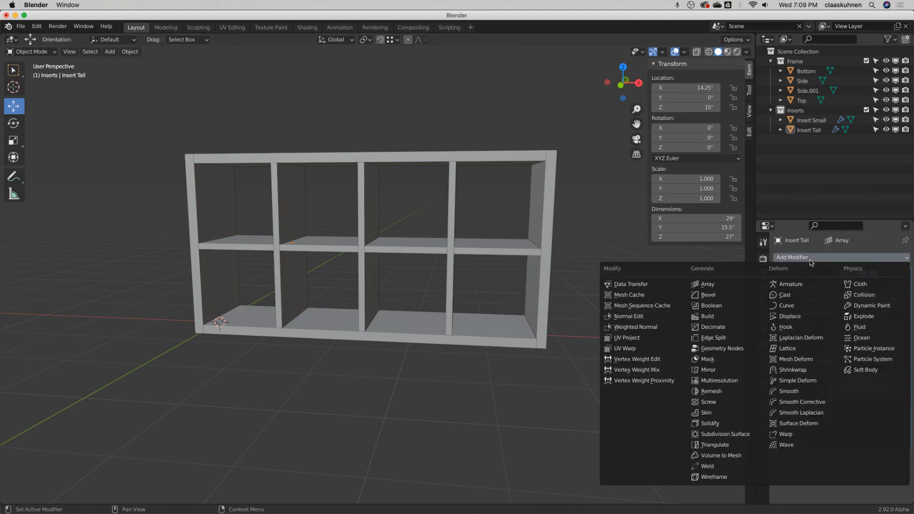